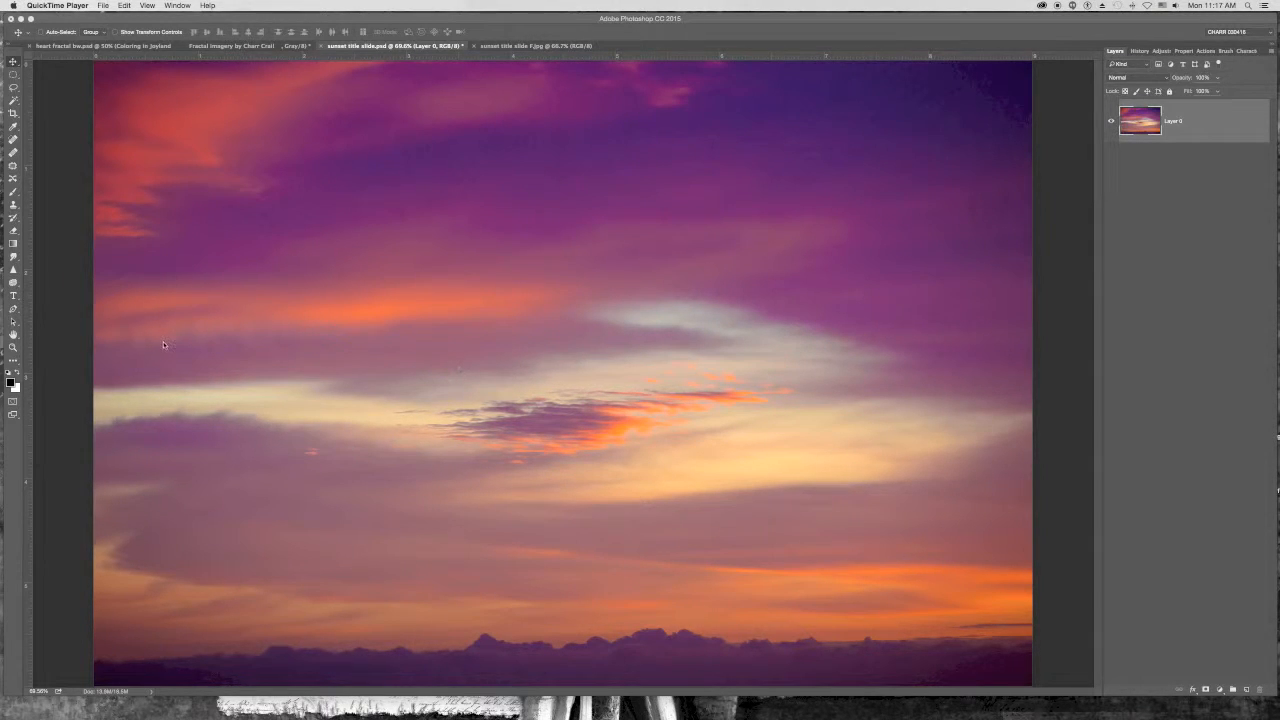
- Add a text layer reading "Moody Skies" over the sunset sky
{"action": "left_click", "coordinate": [14, 297]}
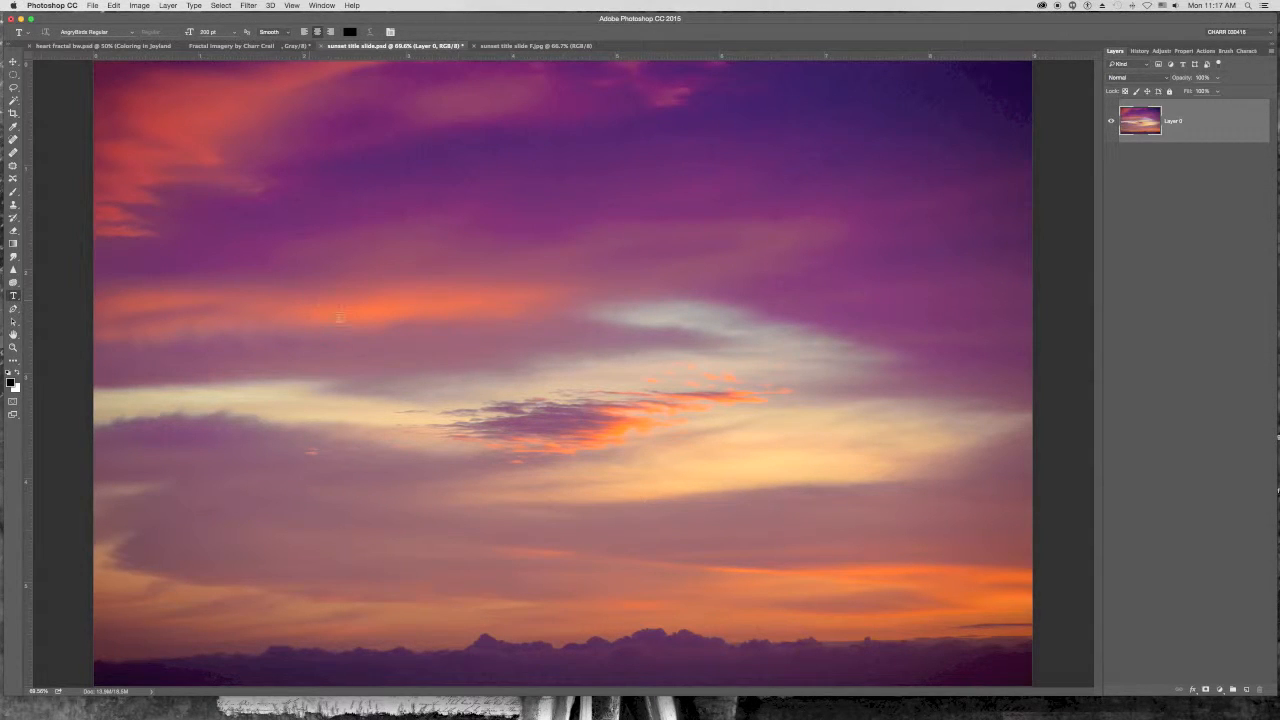
{"action": "left_click", "coordinate": [339, 318]}
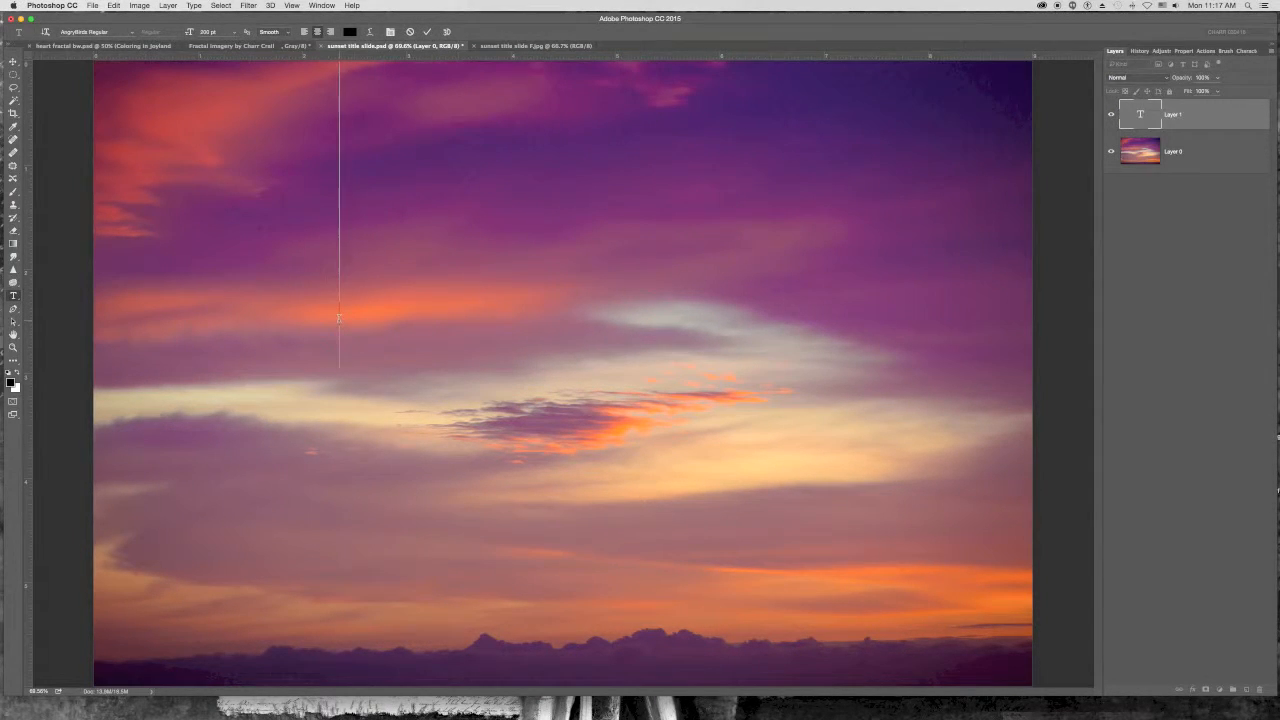
{"action": "type", "text": "MOODY"}
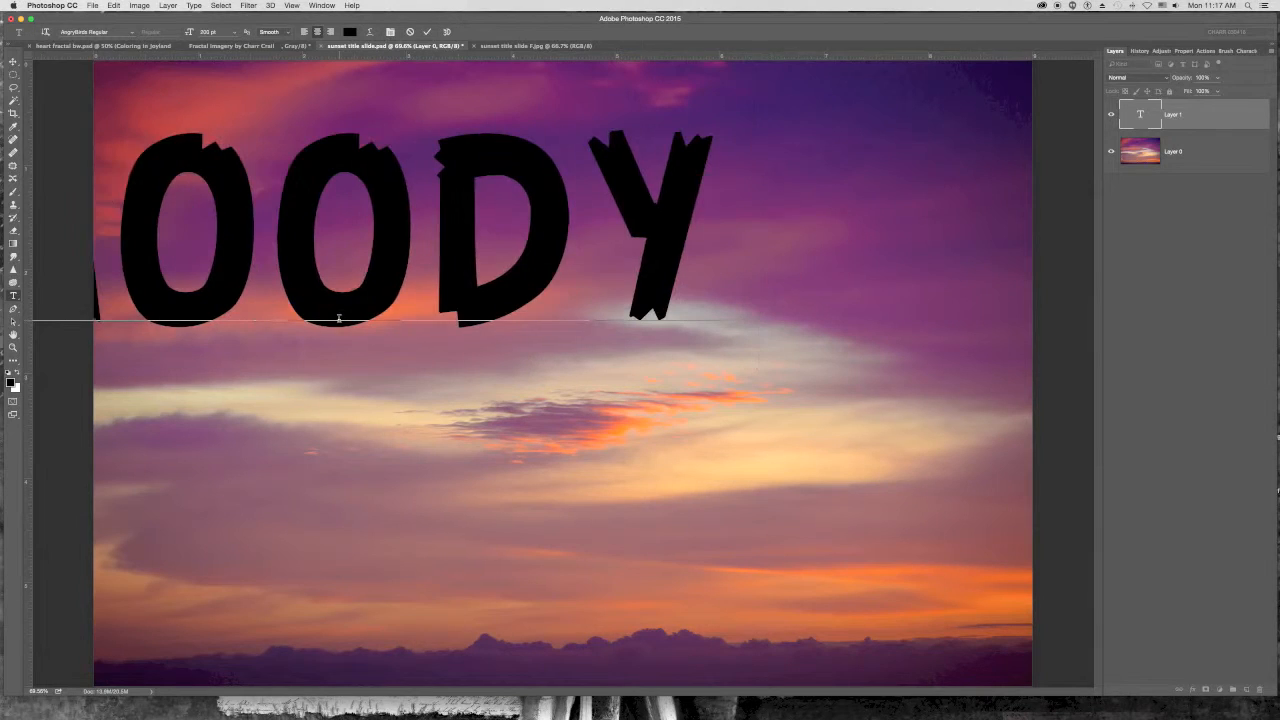
{"action": "type", "text": " SKIES"}
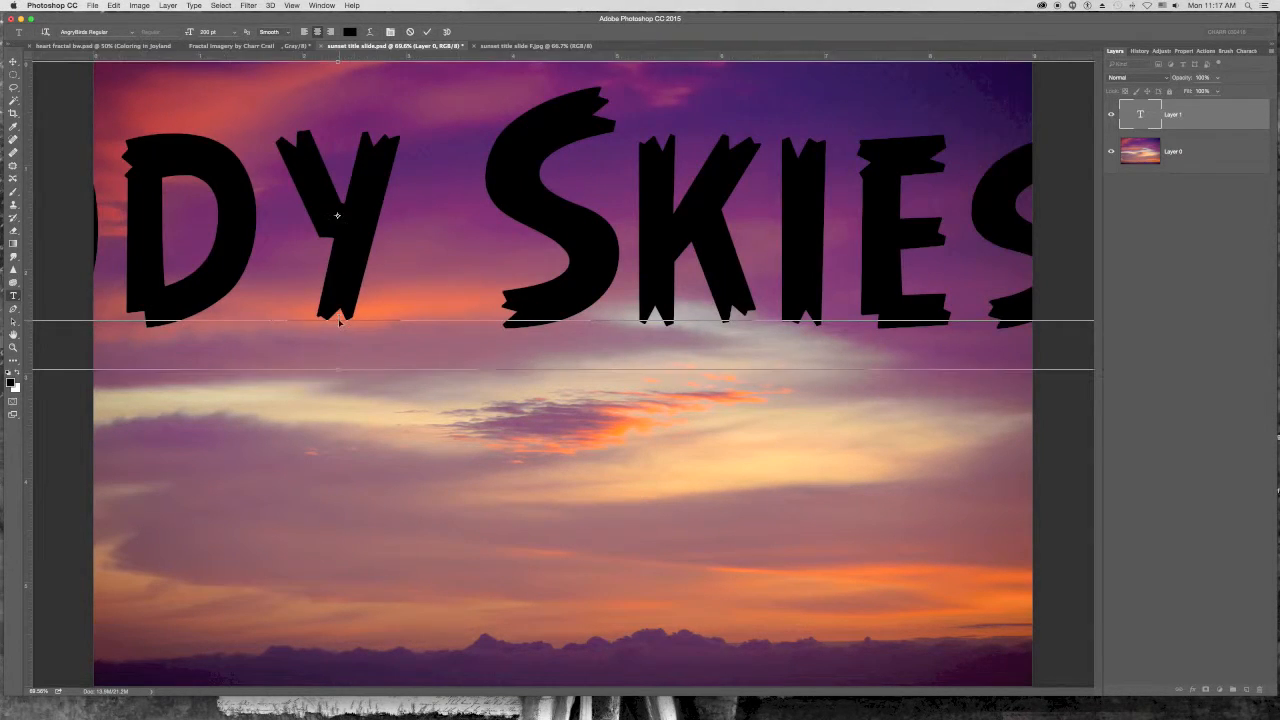
- Set the whole title to Arial Black Regular at 72 pt and move it to the middle of the image
{"action": "key", "text": "ctrl+a"}
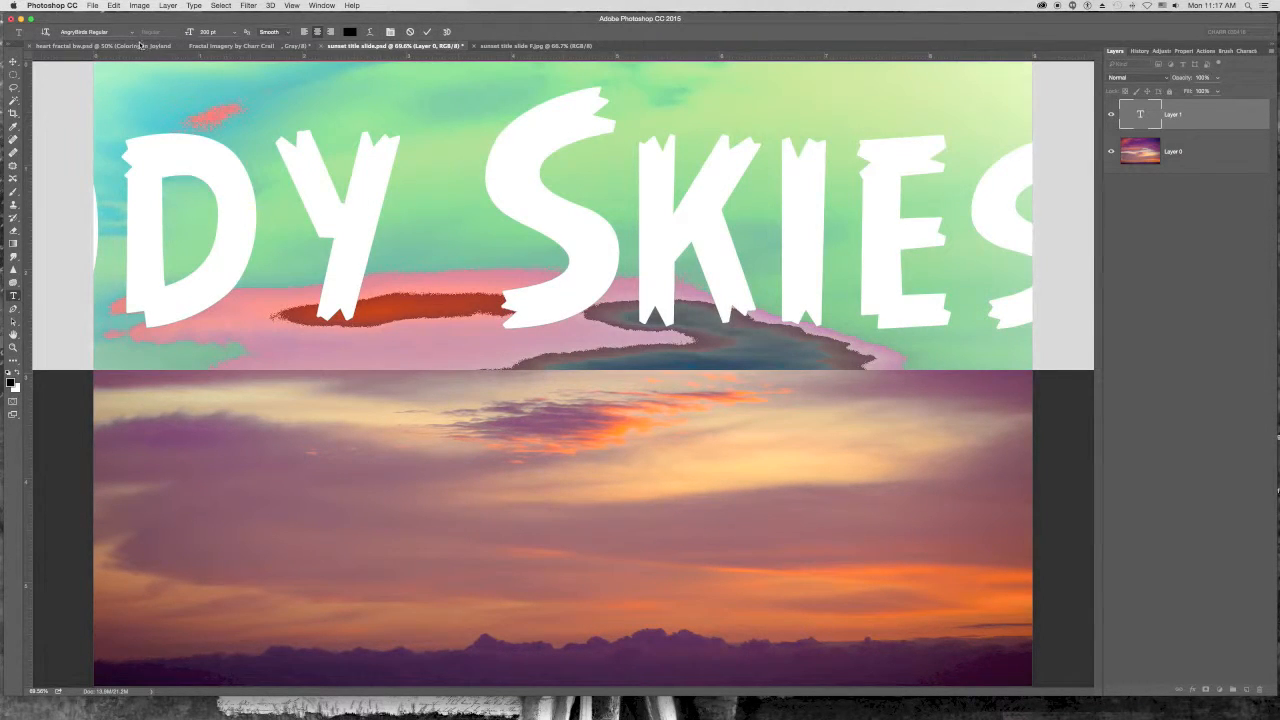
{"action": "left_click", "coordinate": [131, 32]}
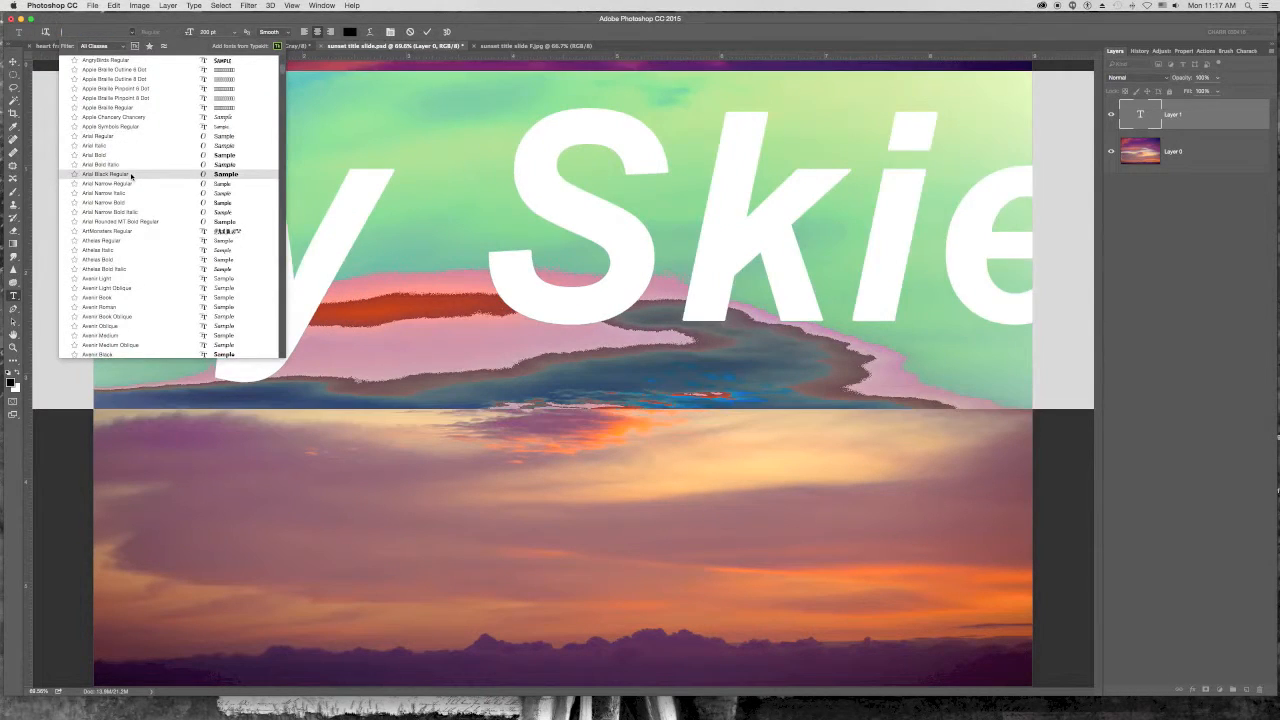
{"action": "left_click", "coordinate": [130, 174]}
{"action": "left_click", "coordinate": [233, 32]}
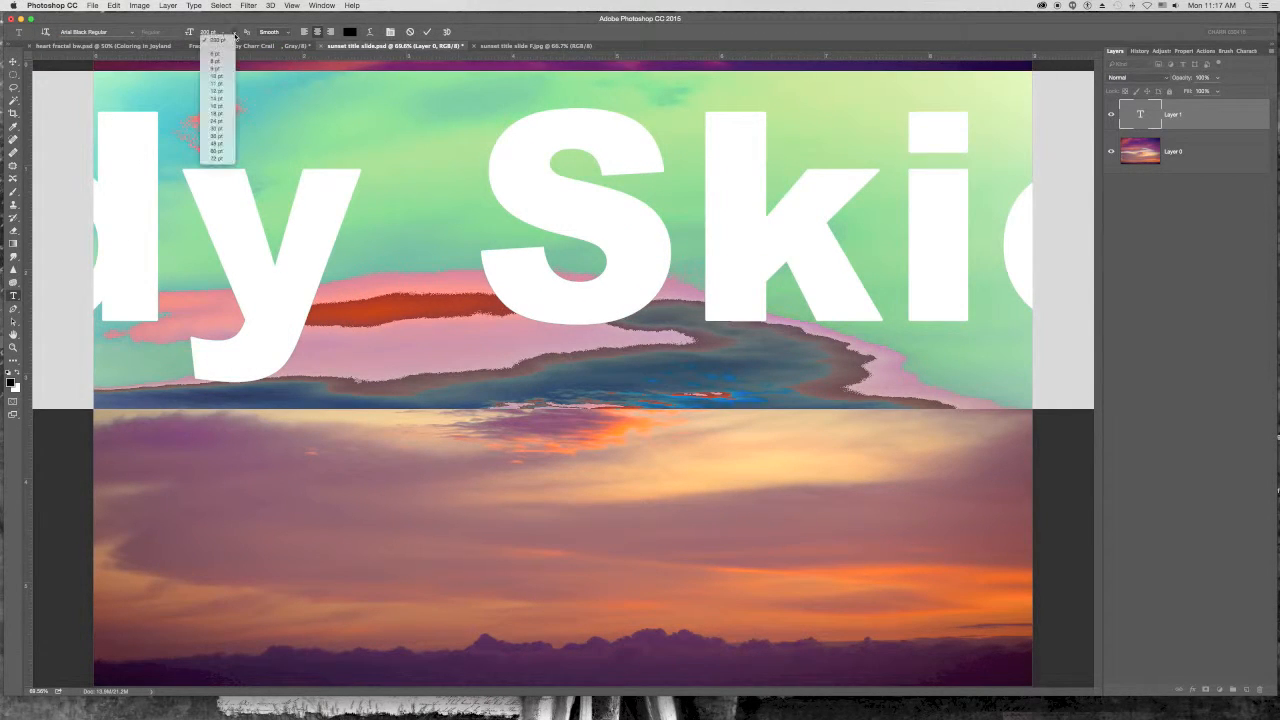
{"action": "left_click", "coordinate": [218, 159]}
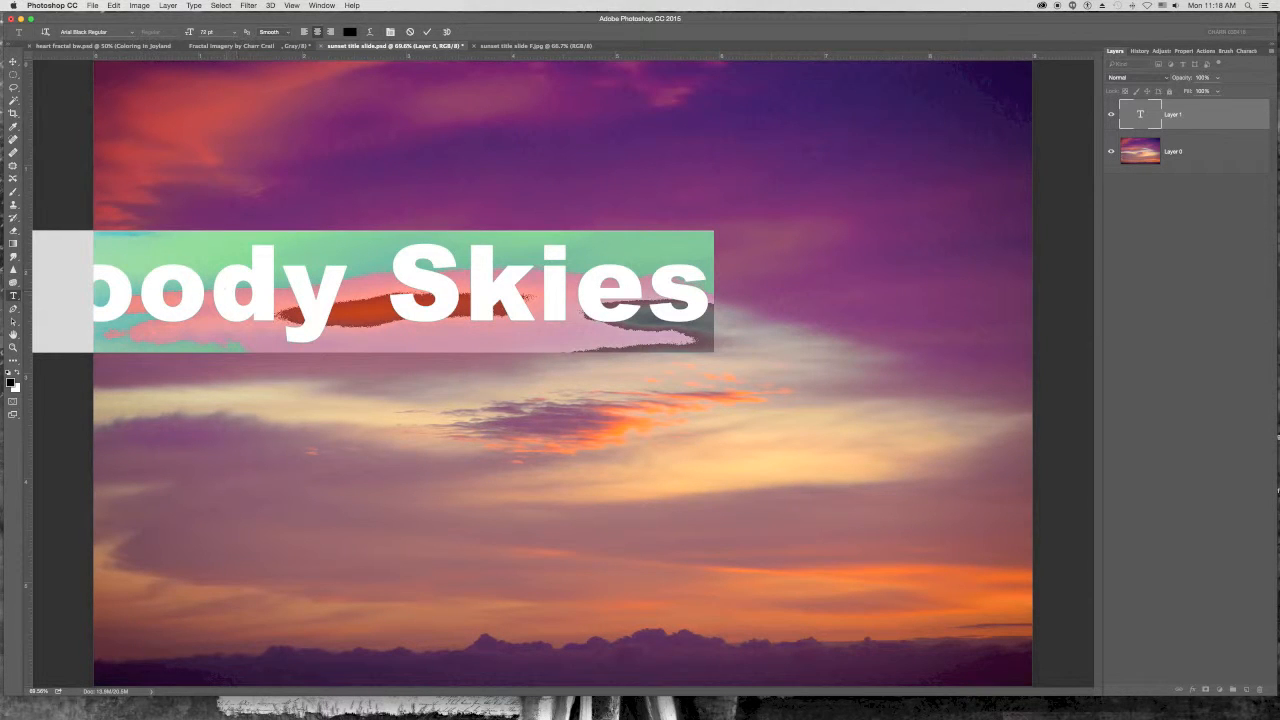
{"action": "left_click", "coordinate": [13, 62]}
{"action": "left_click_drag", "start_coordinate": [232, 307], "coordinate": [449, 424]}
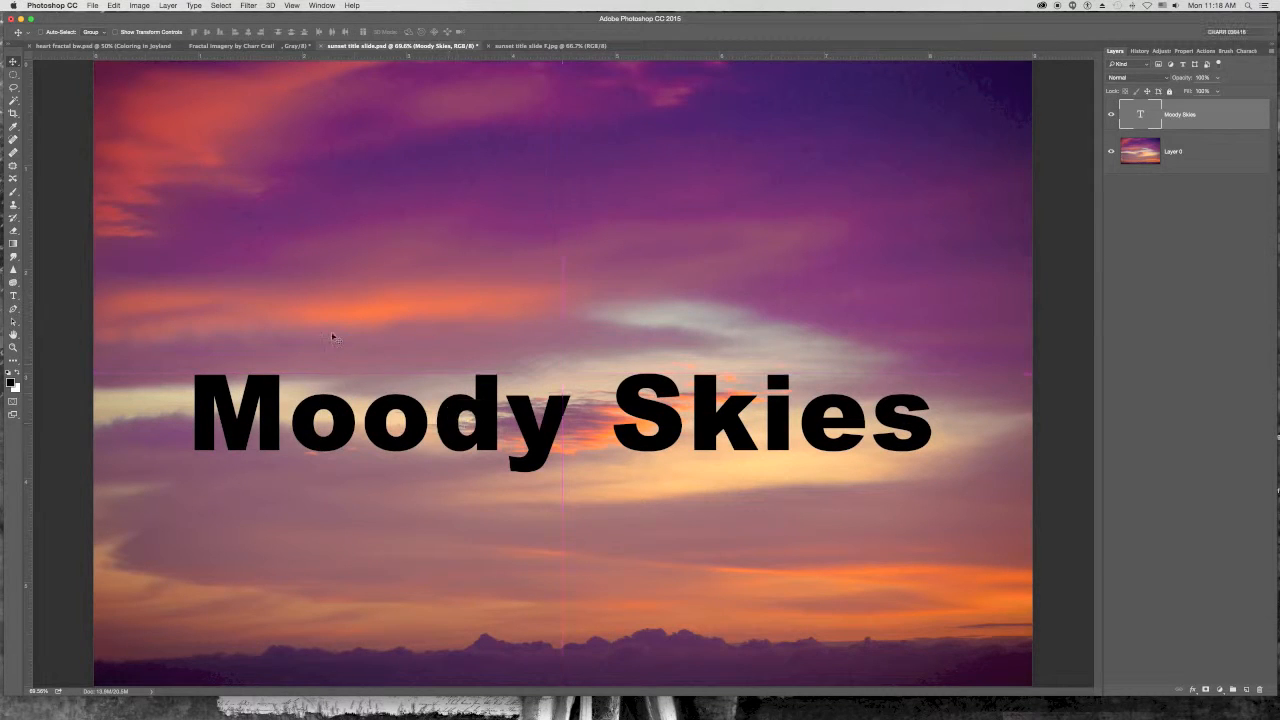
- Preview different fonts on the title one after another, then return it to Arial Black Regular
{"action": "left_click", "coordinate": [13, 296]}
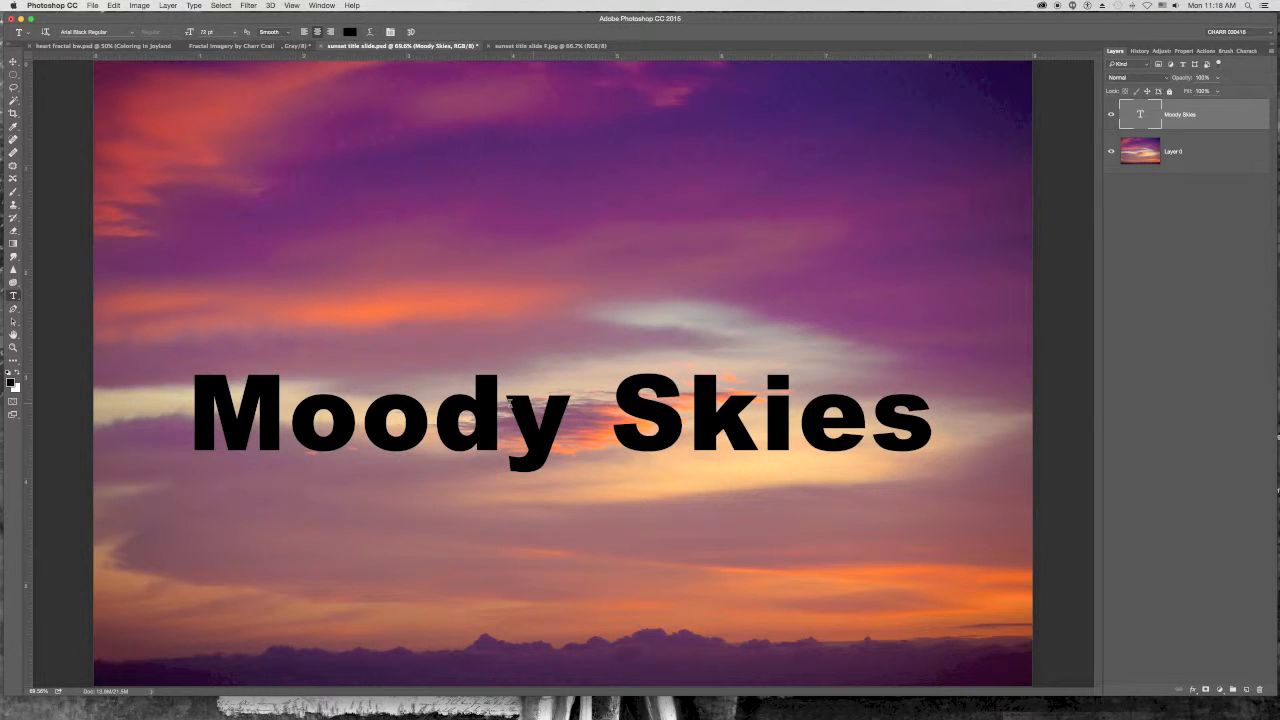
{"action": "left_click", "coordinate": [88, 33]}
{"action": "key", "text": "Down"}
{"action": "key", "text": "Down"}
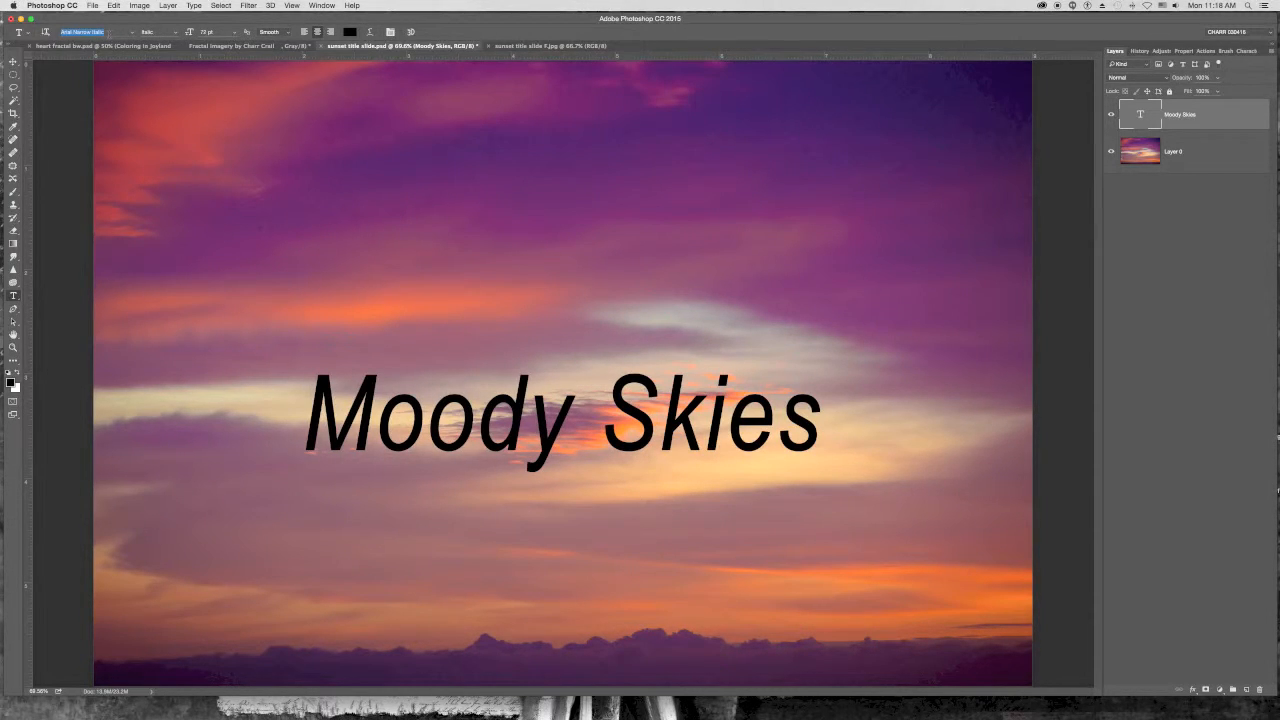
{"action": "key", "text": "Down"}
{"action": "key", "text": "Down"}
{"action": "key", "text": "Down"}
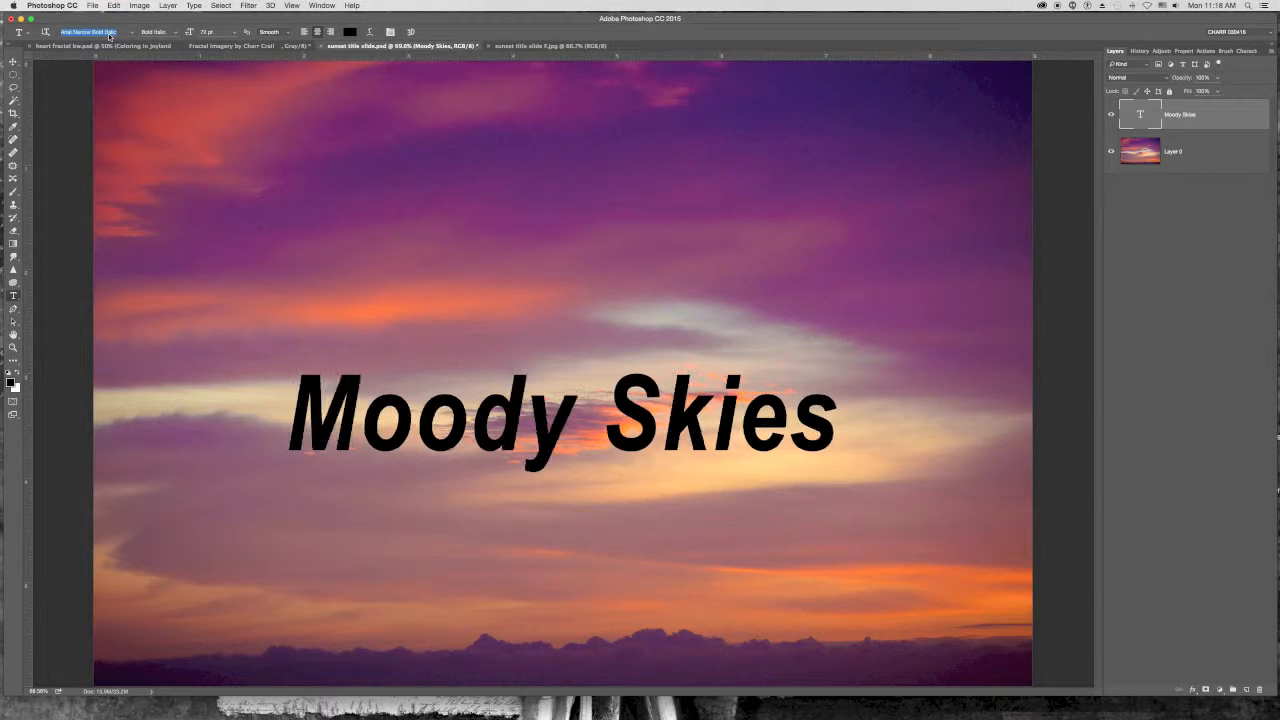
{"action": "key", "text": "Down"}
{"action": "key", "text": "Down"}
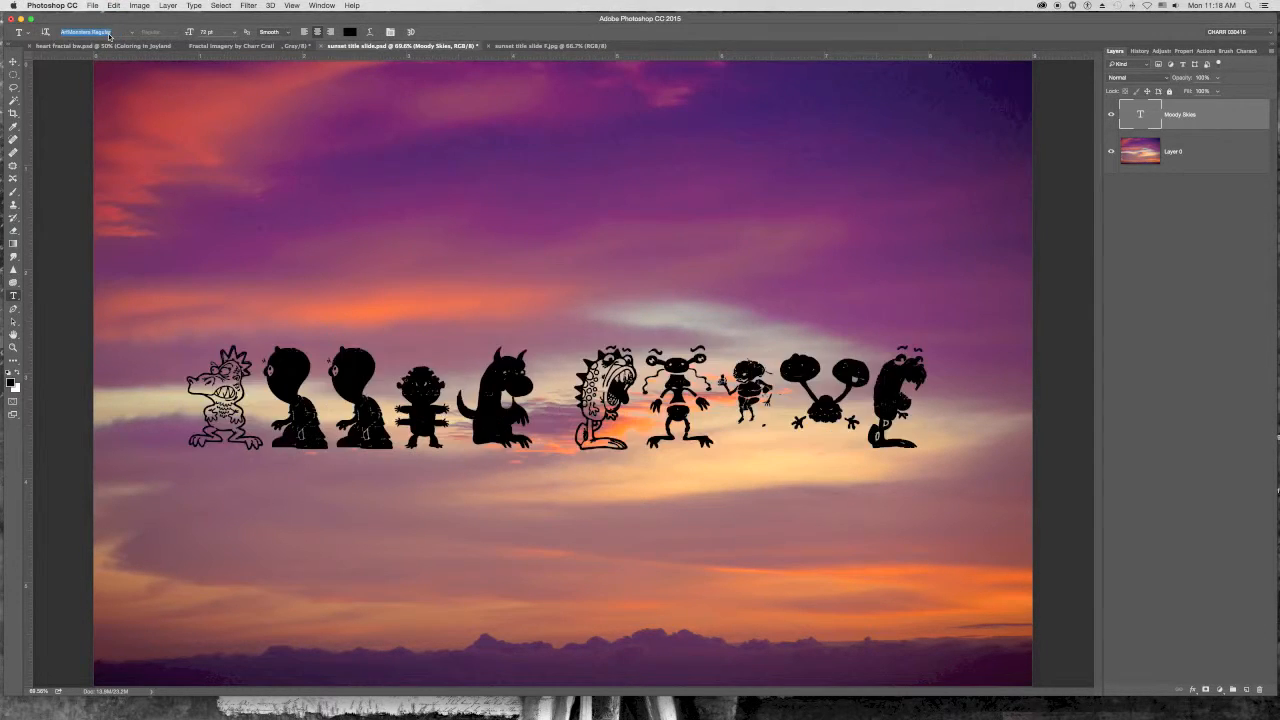
{"action": "key", "text": "Down"}
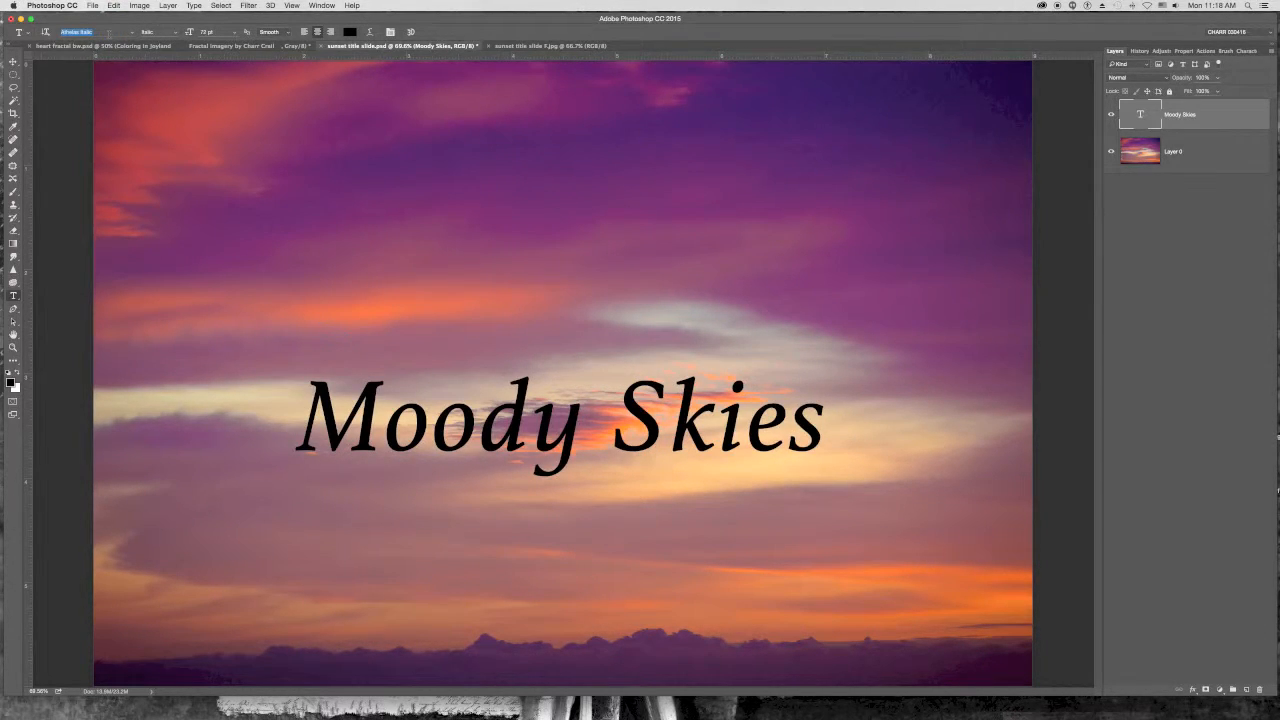
{"action": "key", "text": "Down"}
{"action": "key", "text": "Down"}
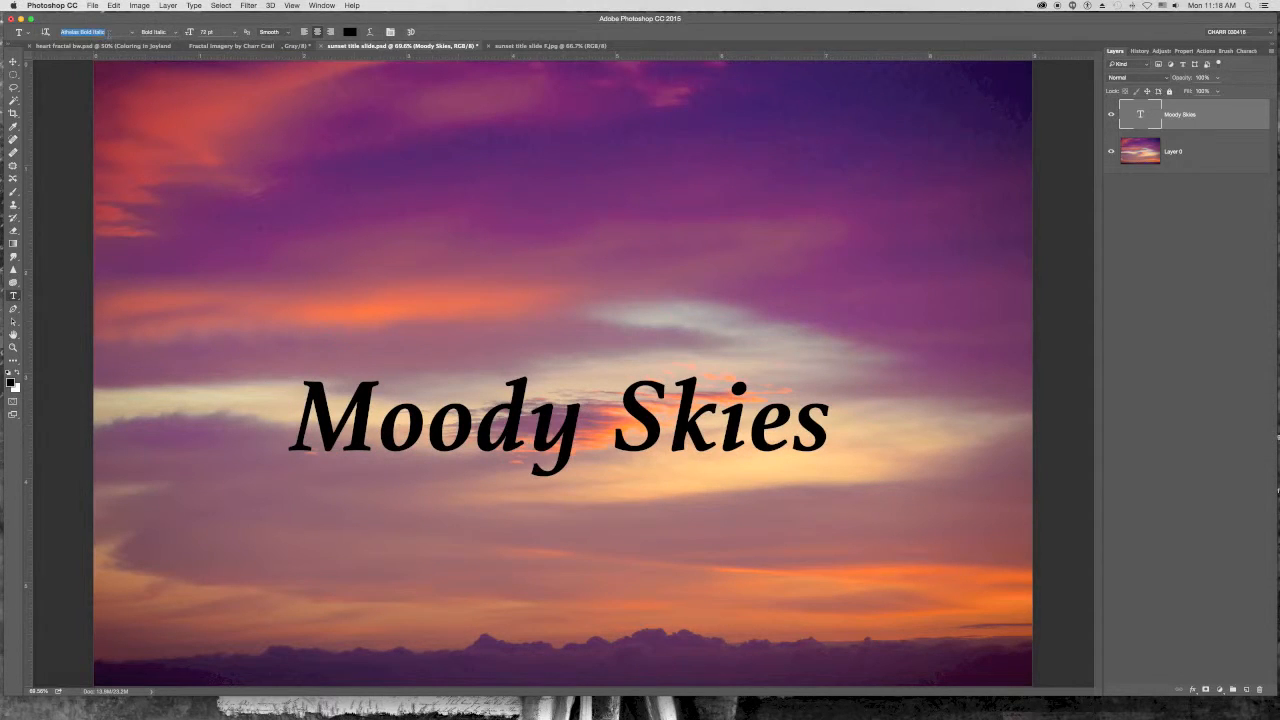
{"action": "key", "text": "Down"}
{"action": "key", "text": "Down"}
{"action": "key", "text": "Down"}
{"action": "key", "text": "Down"}
{"action": "key", "text": "Down"}
{"action": "key", "text": "Down"}
{"action": "key", "text": "Down"}
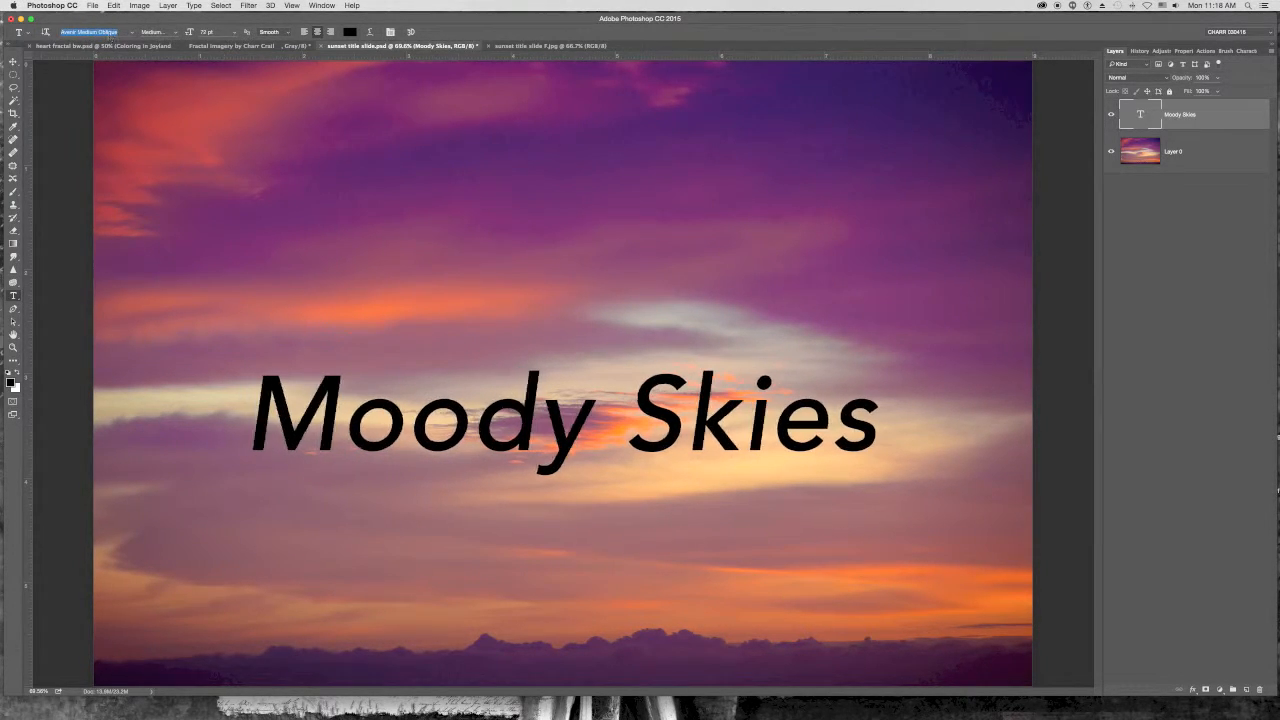
{"action": "left_click", "coordinate": [131, 34]}
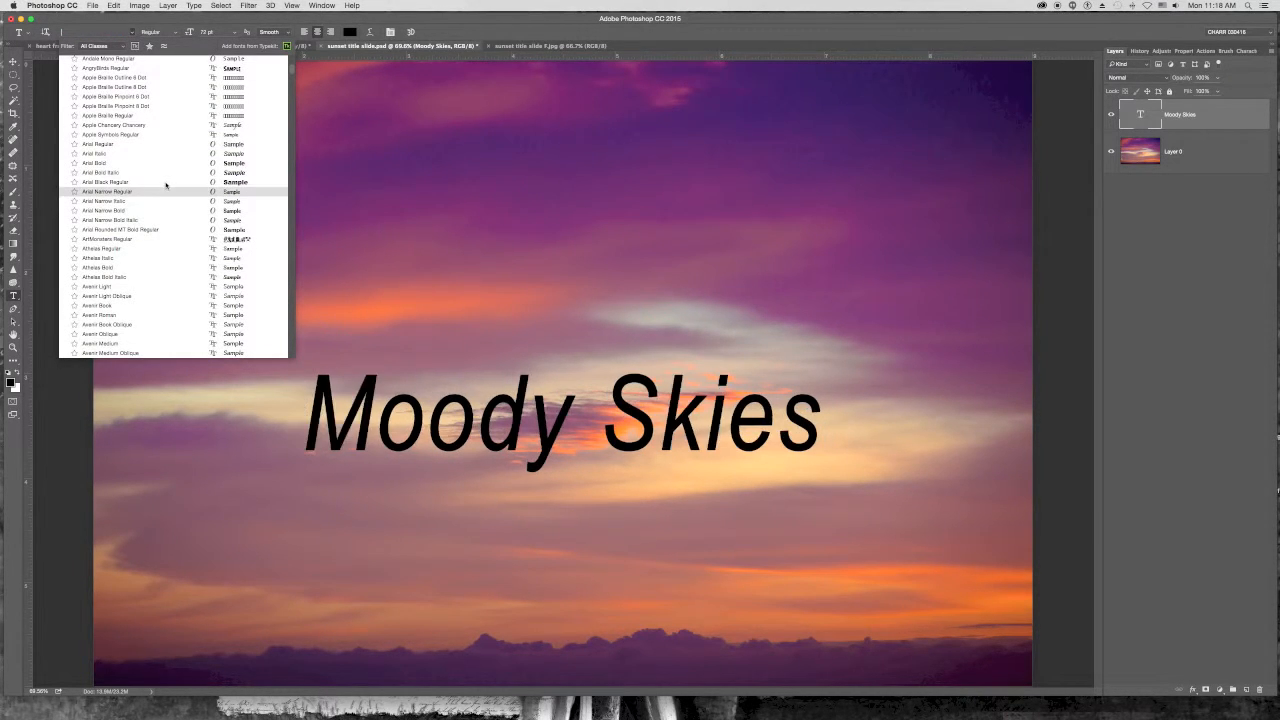
{"action": "left_click", "coordinate": [130, 183]}
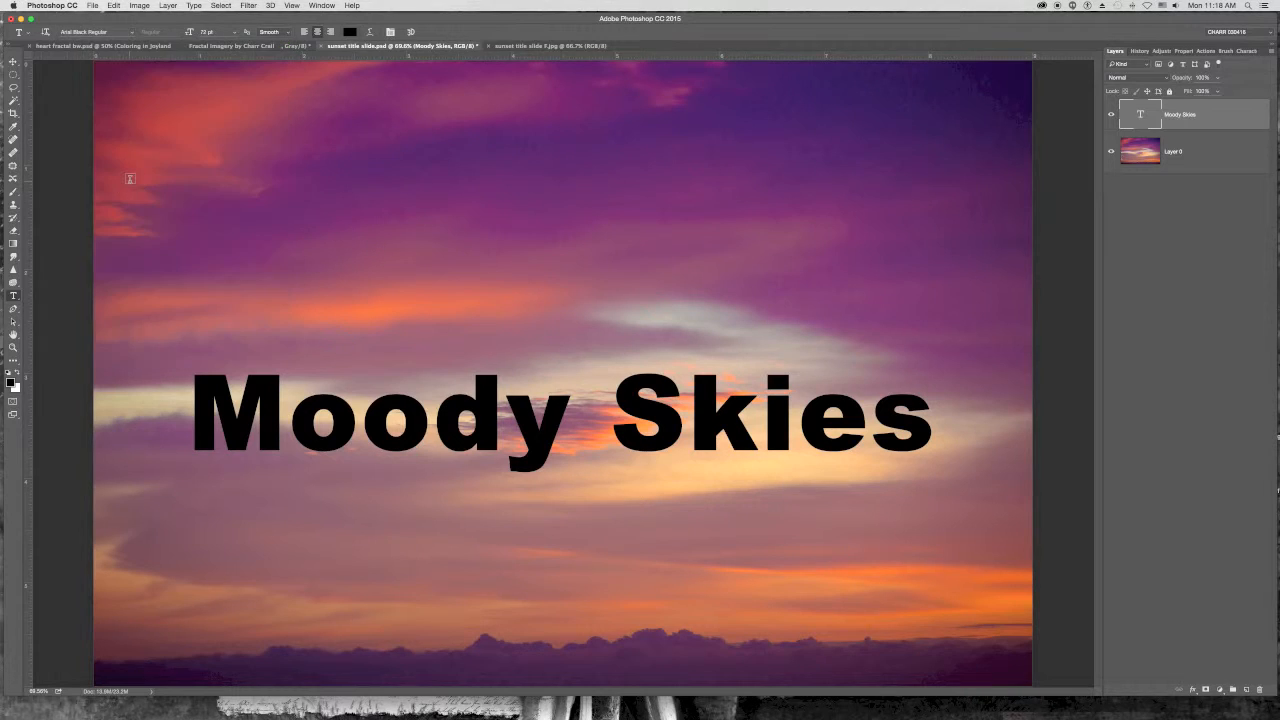
- Set the title's font size to 150 pt
{"action": "left_click", "coordinate": [235, 35]}
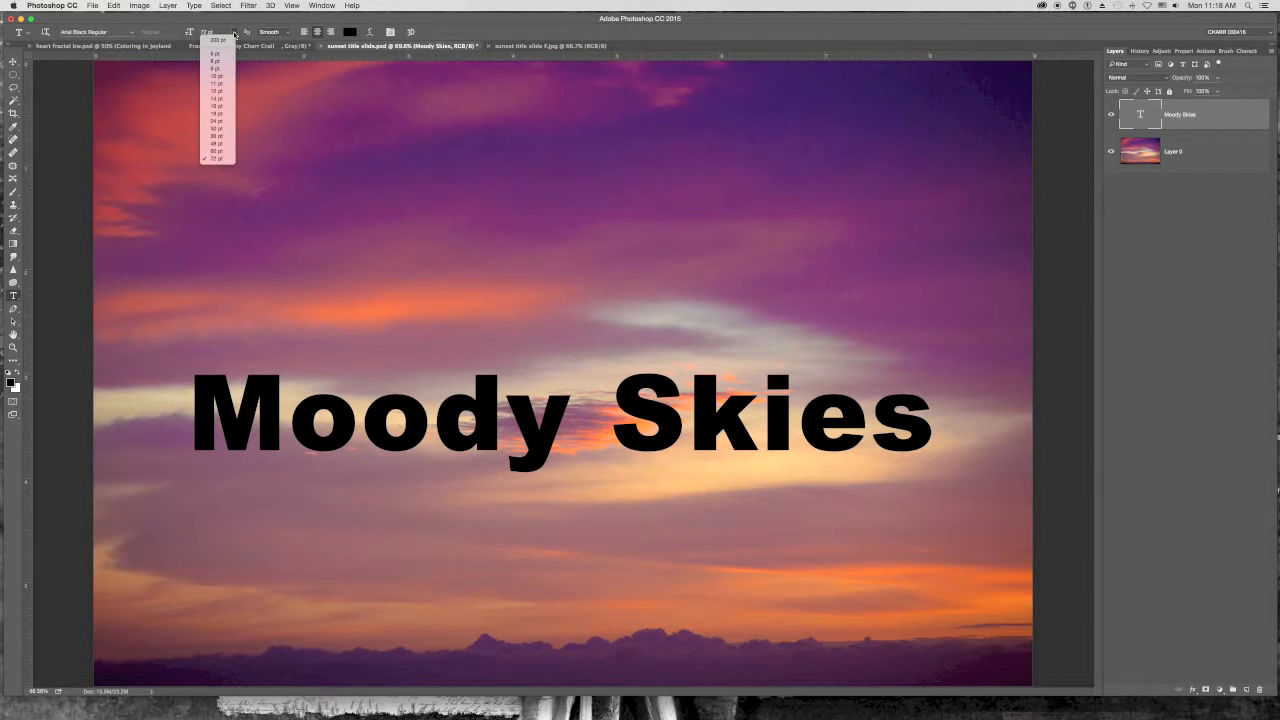
{"action": "left_click", "coordinate": [235, 35]}
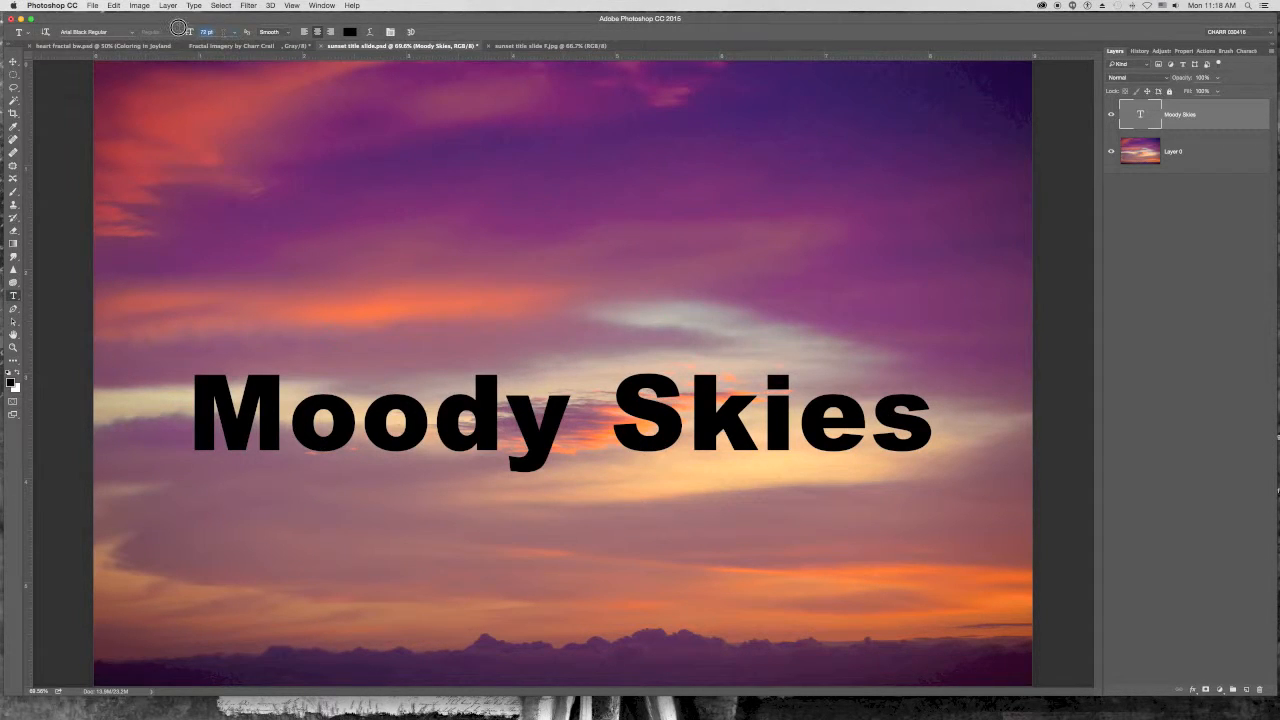
{"action": "key", "text": "BackSpace"}
{"action": "key", "text": "Return"}
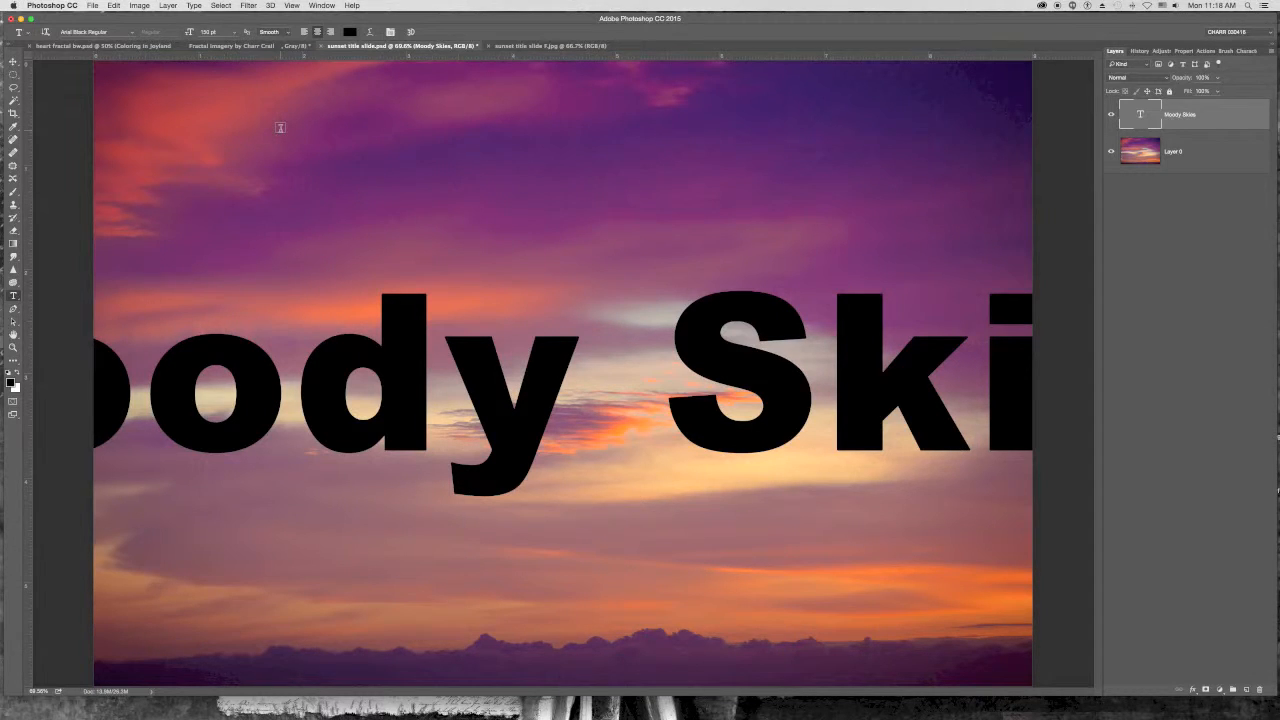
- Free Transform the title, narrowing it horizontally and stretching it taller
{"action": "key", "text": "super+t"}
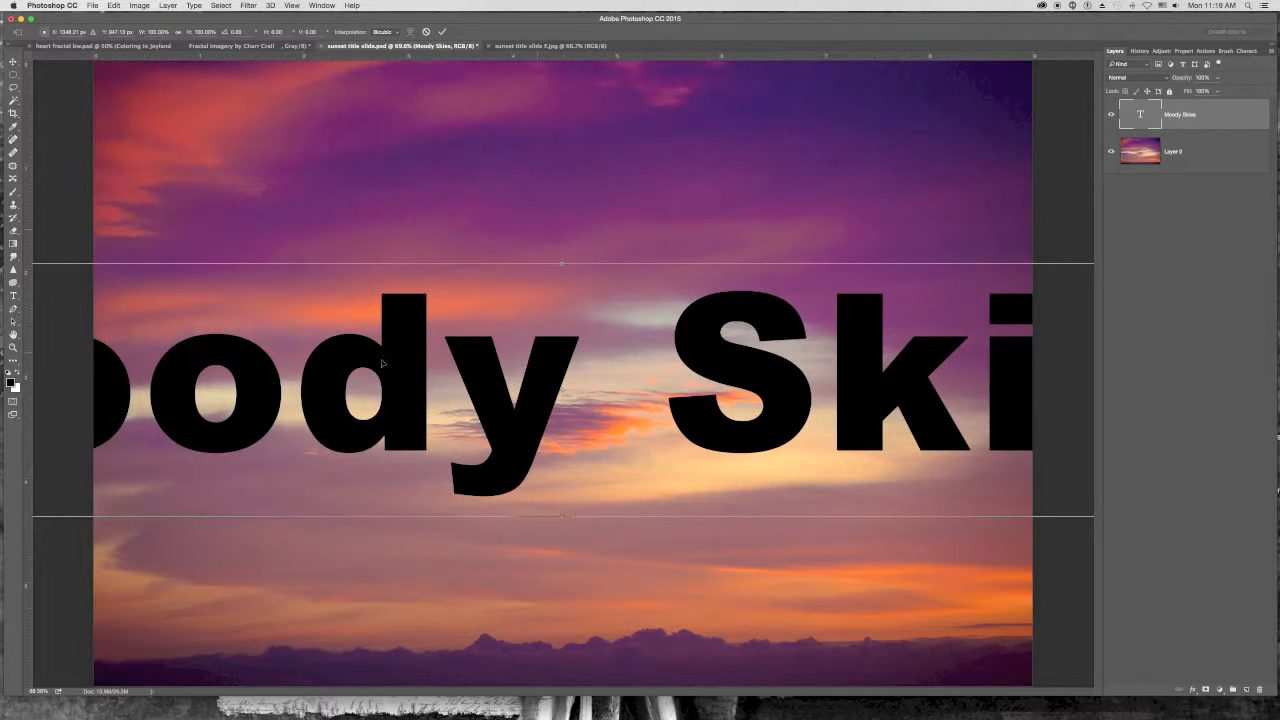
{"action": "left_click_drag", "start_coordinate": [348, 363], "coordinate": [622, 345]}
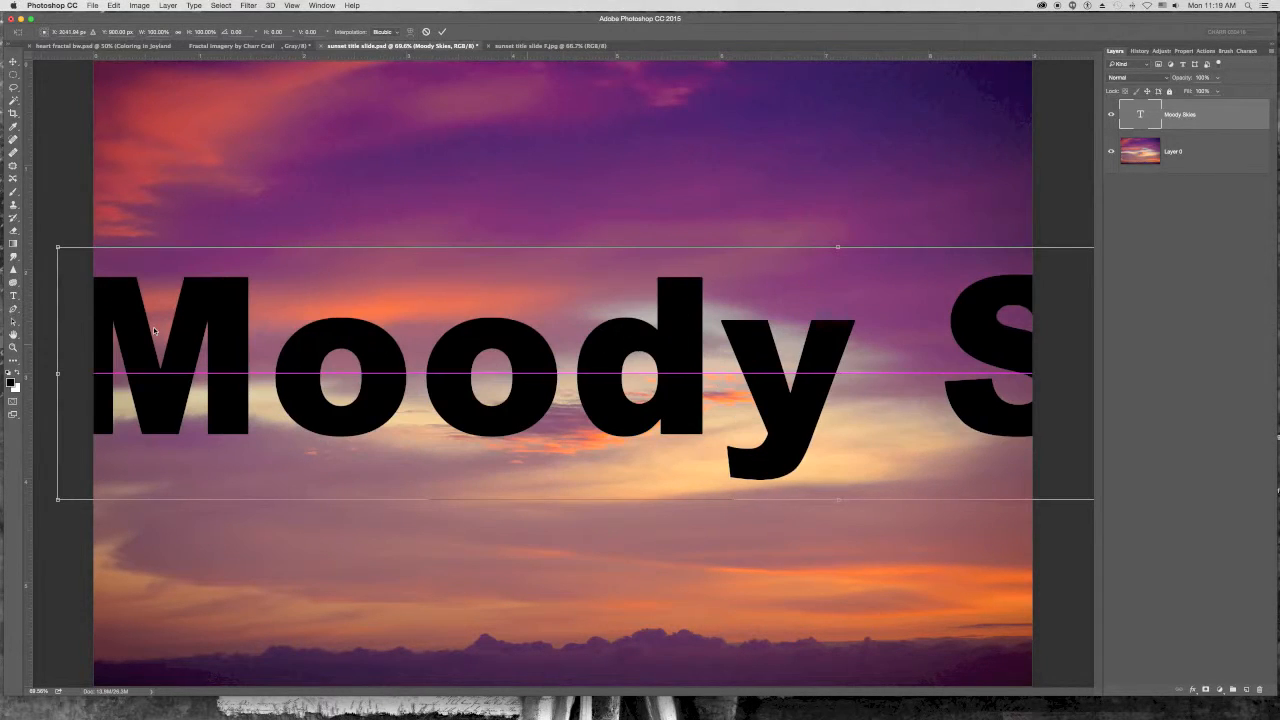
{"action": "left_click_drag", "start_coordinate": [58, 374], "coordinate": [460, 373]}
{"action": "left_click_drag", "start_coordinate": [486, 323], "coordinate": [219, 314]}
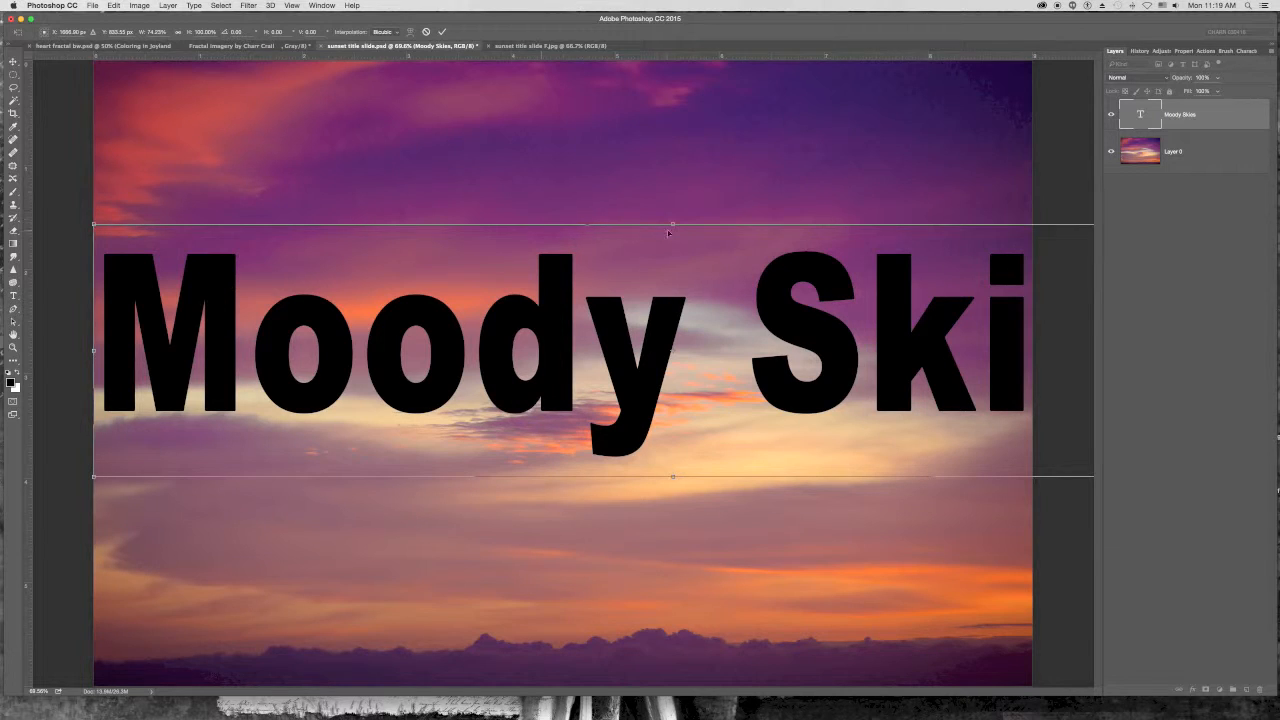
{"action": "left_click_drag", "start_coordinate": [671, 224], "coordinate": [660, 138]}
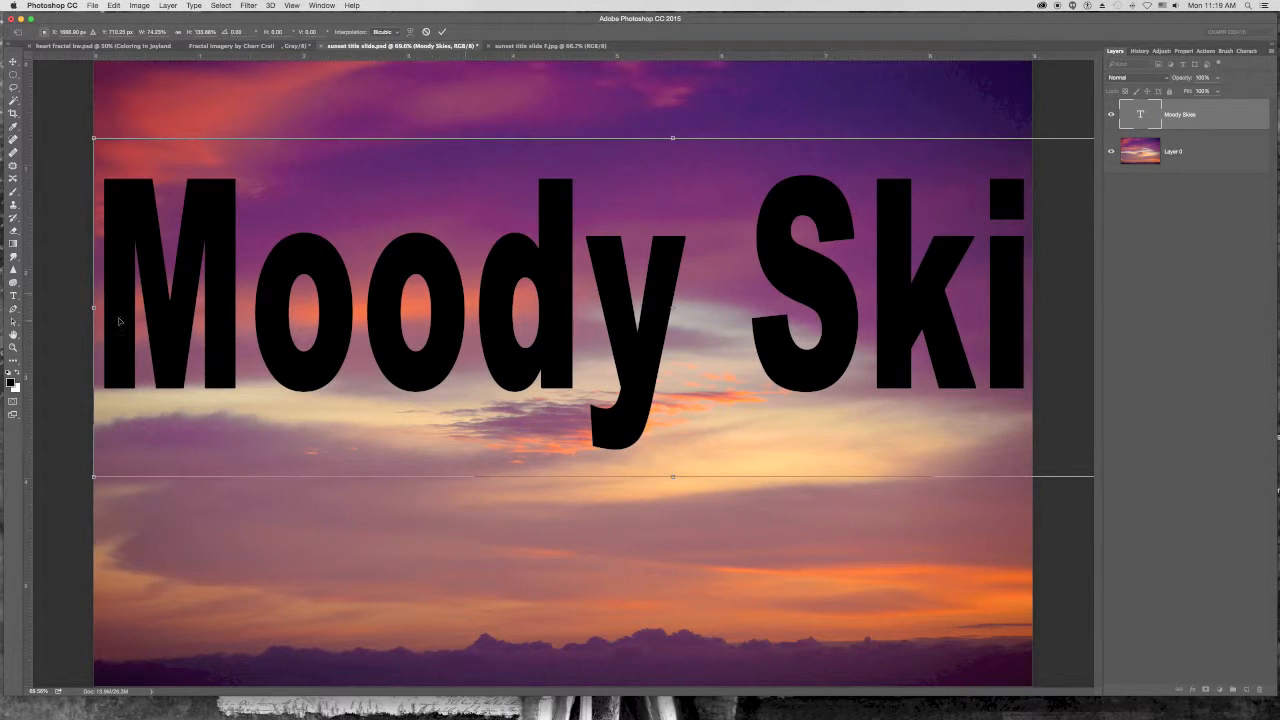
{"action": "left_click_drag", "start_coordinate": [93, 308], "coordinate": [183, 316]}
{"action": "left_click_drag", "start_coordinate": [400, 357], "coordinate": [327, 373]}
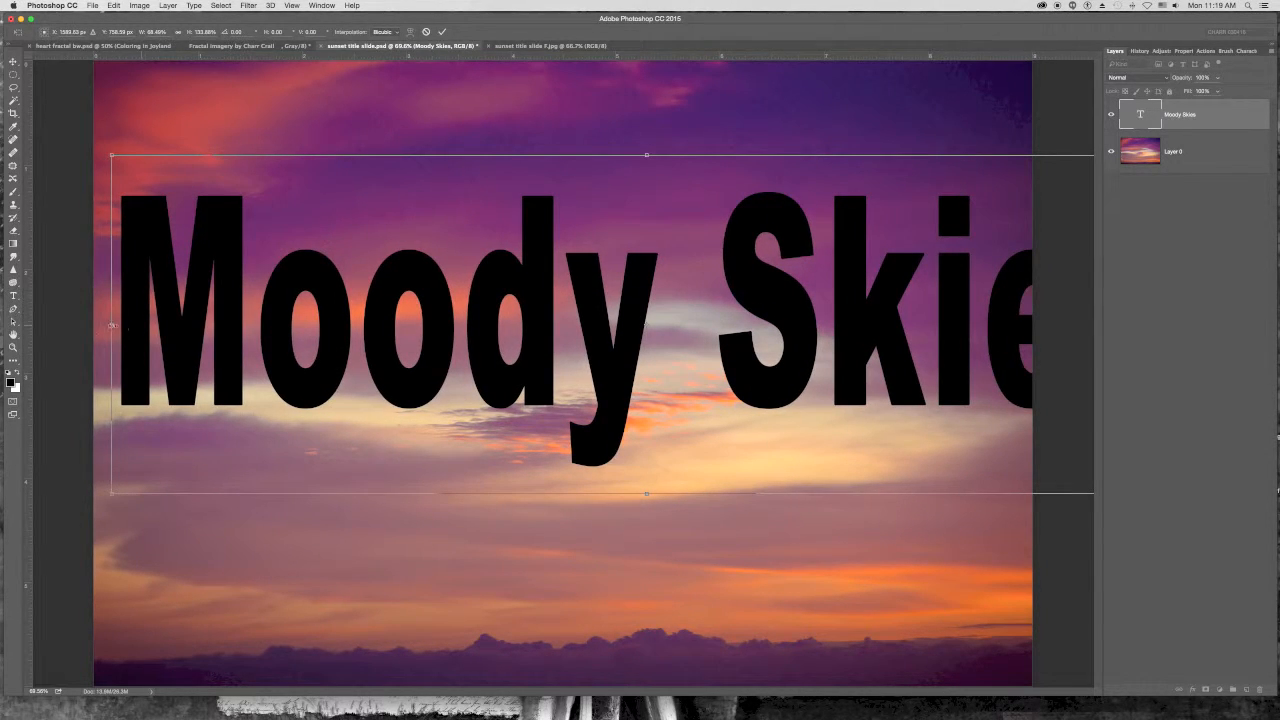
- Fit the transformed title within the image width, move it lower in the frame and apply the transformation
{"action": "left_click_drag", "start_coordinate": [113, 325], "coordinate": [278, 325]}
{"action": "left_click_drag", "start_coordinate": [417, 346], "coordinate": [256, 346]}
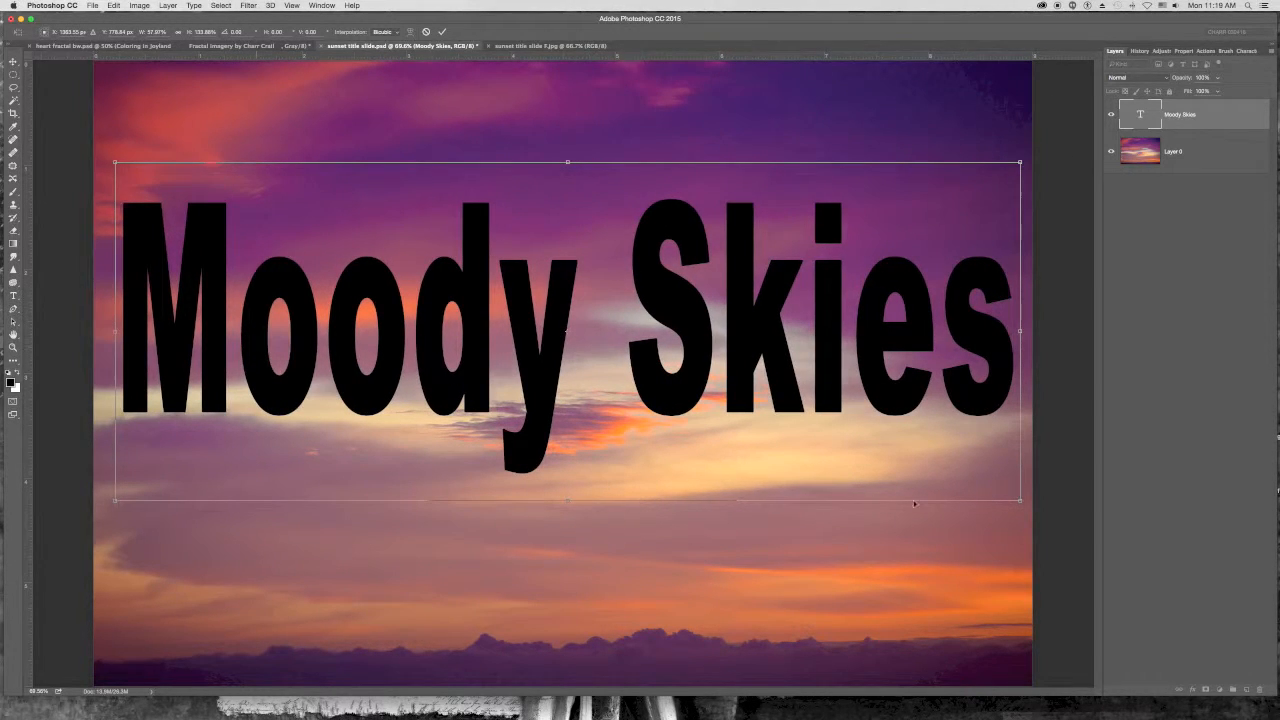
{"action": "left_click_drag", "start_coordinate": [1021, 501], "coordinate": [962, 492]}
{"action": "left_click_drag", "start_coordinate": [451, 349], "coordinate": [481, 361]}
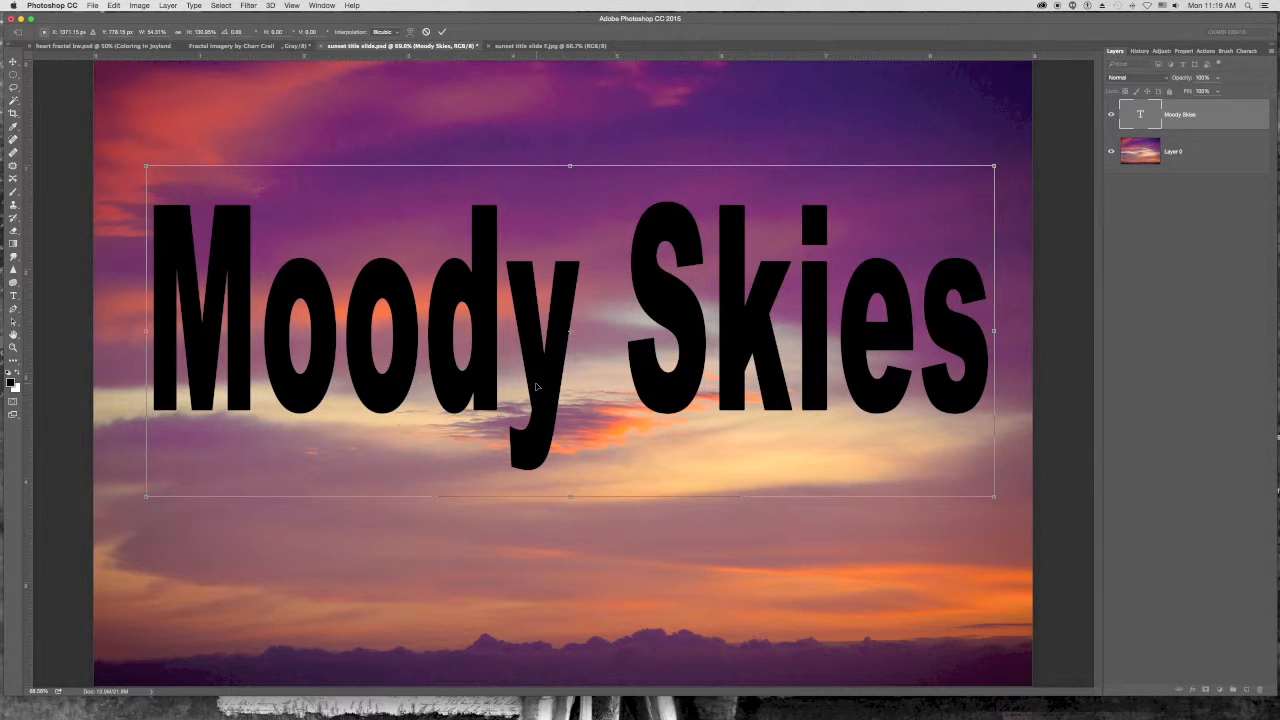
{"action": "left_click_drag", "start_coordinate": [536, 381], "coordinate": [537, 462]}
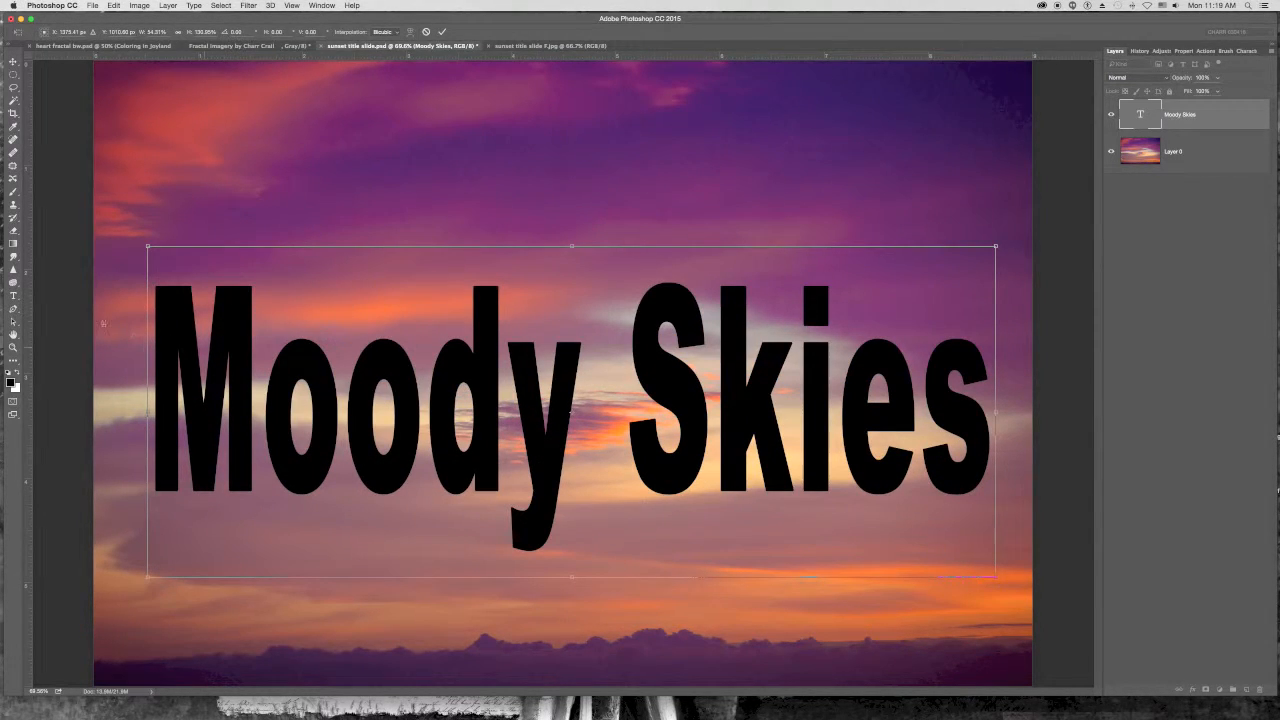
{"action": "left_click", "coordinate": [14, 298]}
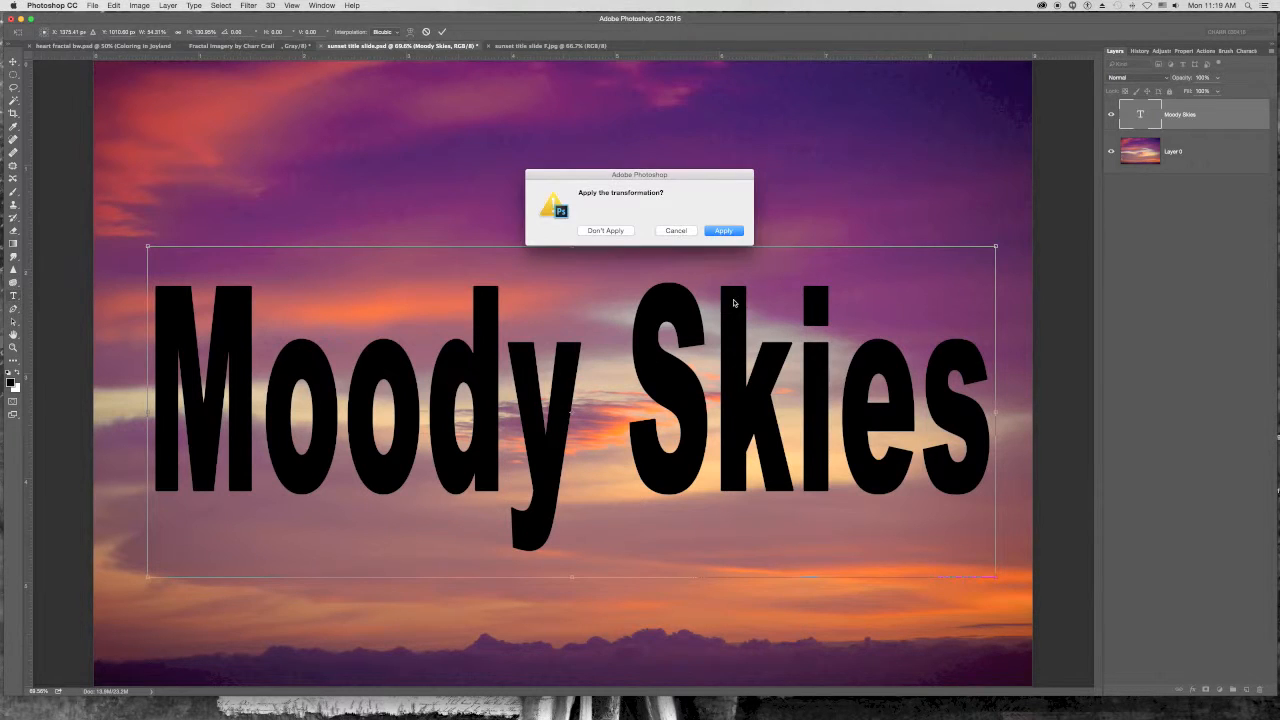
{"action": "left_click", "coordinate": [724, 231]}
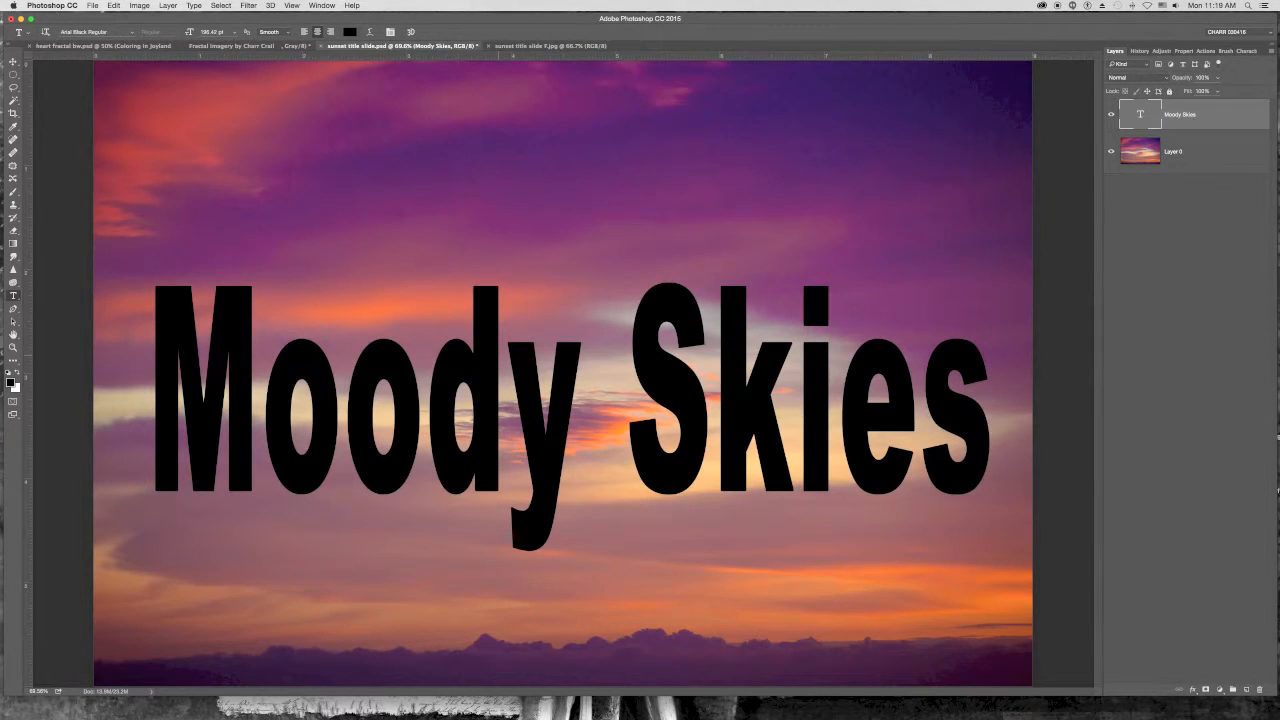
- Retype the title in capitals as "MOODY SKIES" and commit the text
{"action": "left_click_drag", "start_coordinate": [262, 415], "coordinate": [992, 427]}
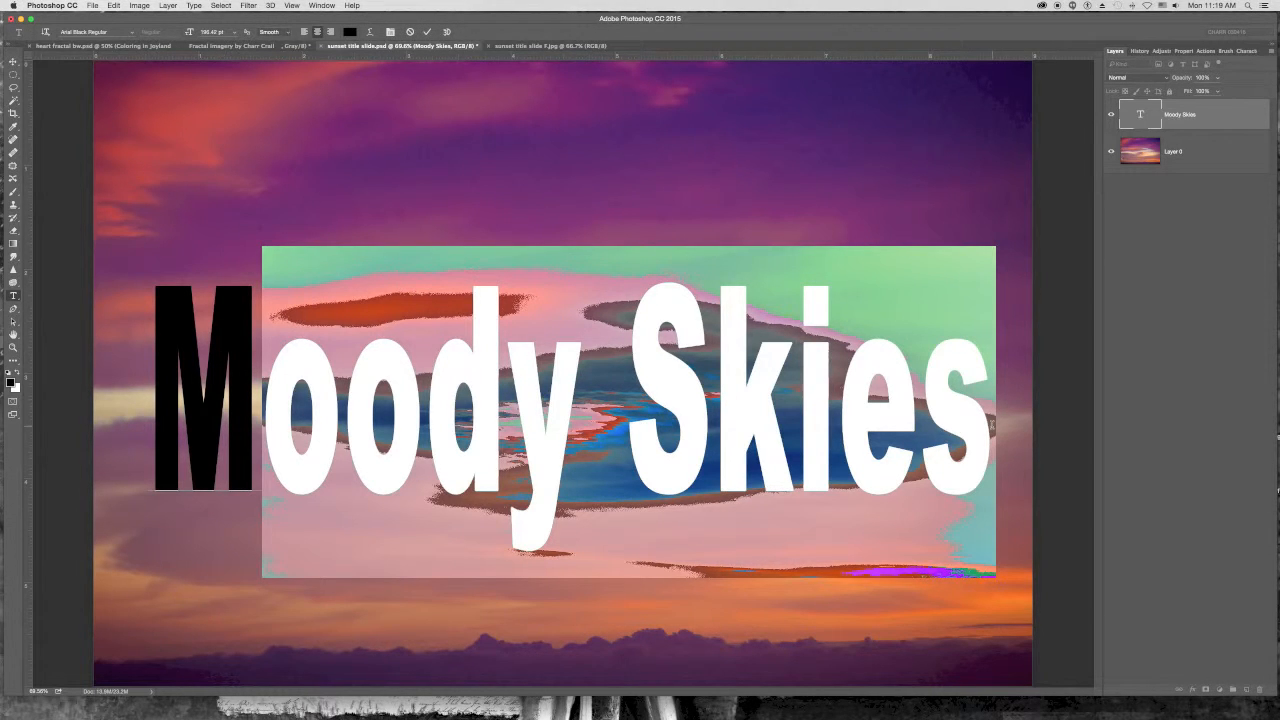
{"action": "type", "text": "OODY SKIES"}
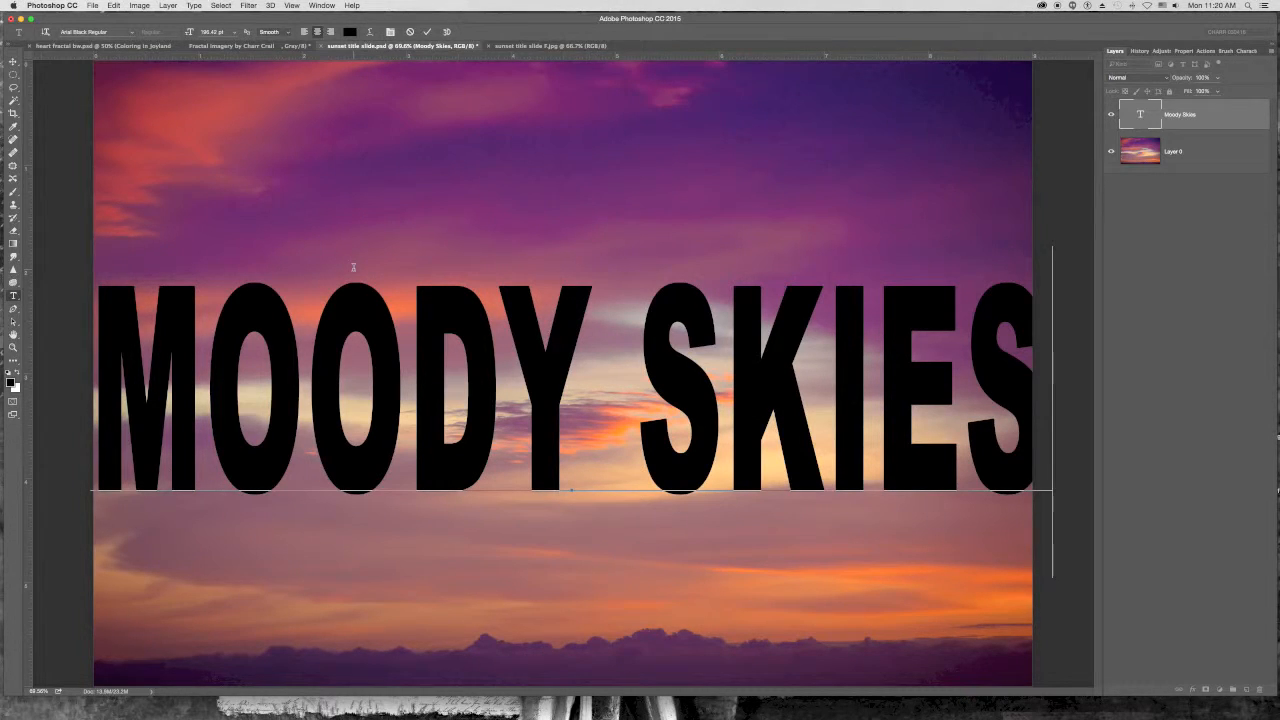
{"action": "key", "text": "super+t"}
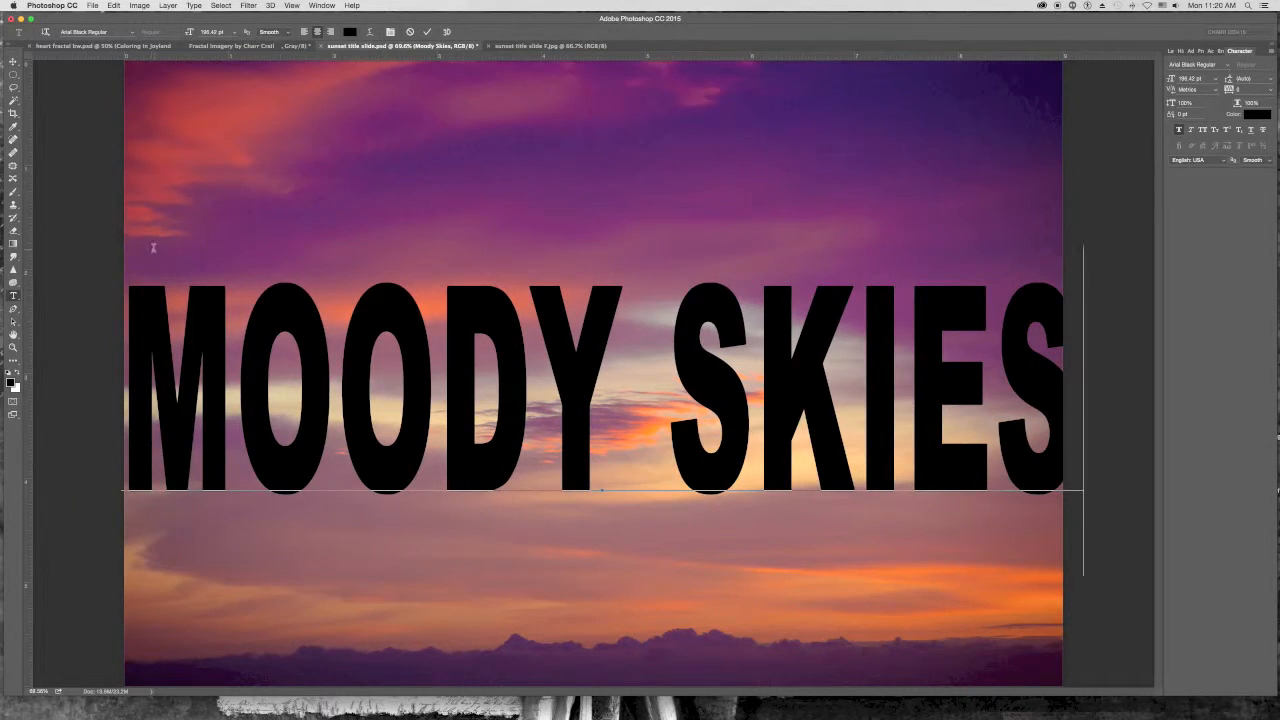
{"action": "left_click", "coordinate": [14, 62]}
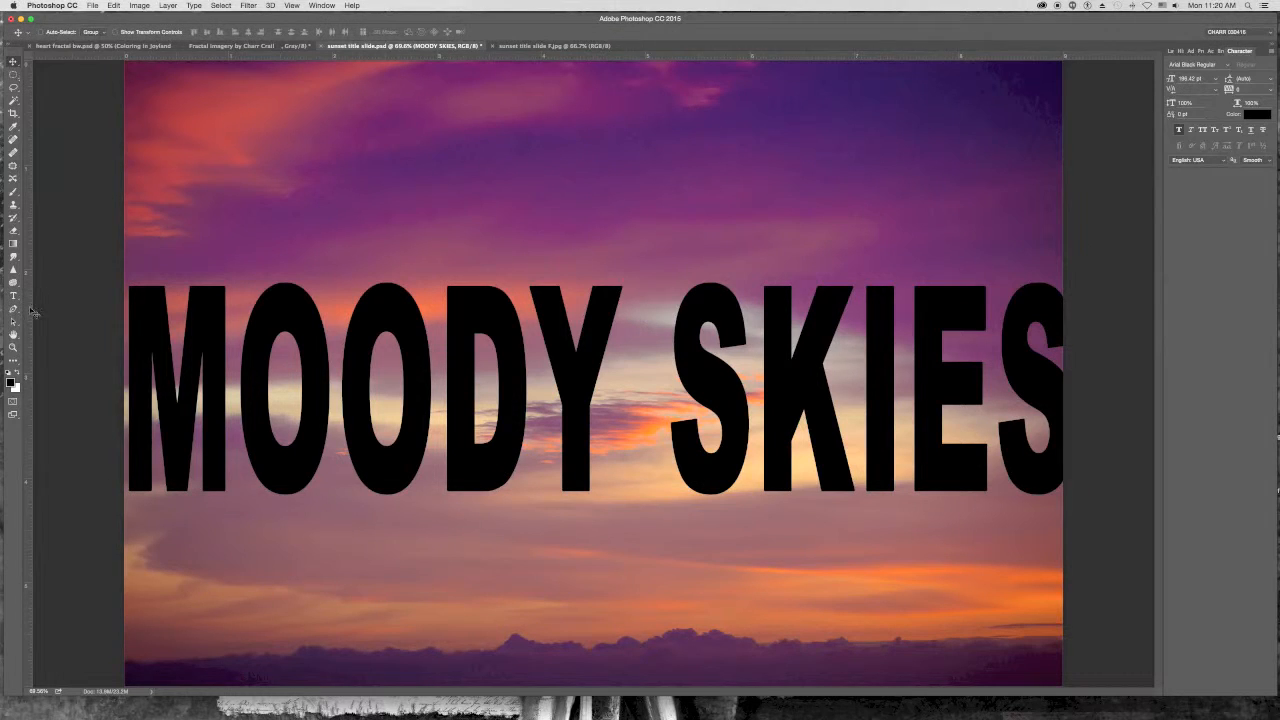
- Free Transform the title, narrowing it from both sides, moving it lower in the frame, and apply the transformation
{"action": "key", "text": "super"}
{"action": "key", "text": "super+t"}
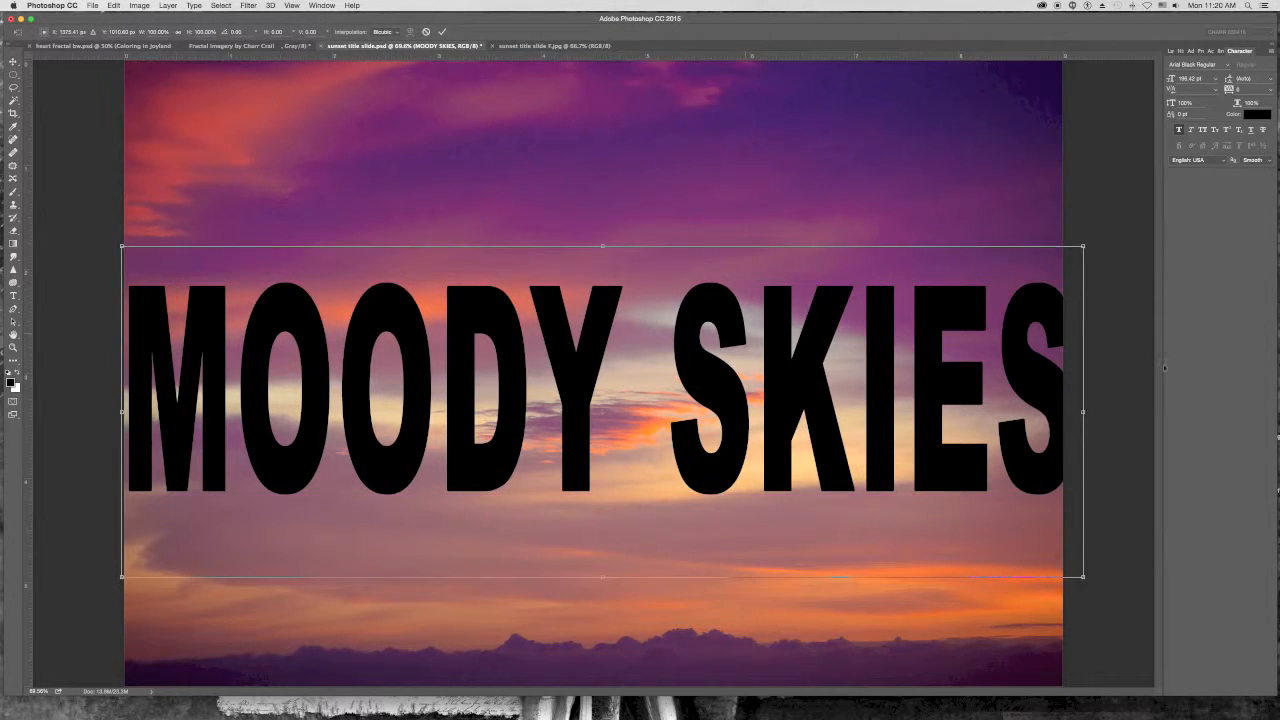
{"action": "left_click_drag", "start_coordinate": [1083, 411], "coordinate": [1027, 410]}
{"action": "left_click_drag", "start_coordinate": [121, 411], "coordinate": [157, 408]}
{"action": "left_click_drag", "start_coordinate": [587, 315], "coordinate": [588, 505]}
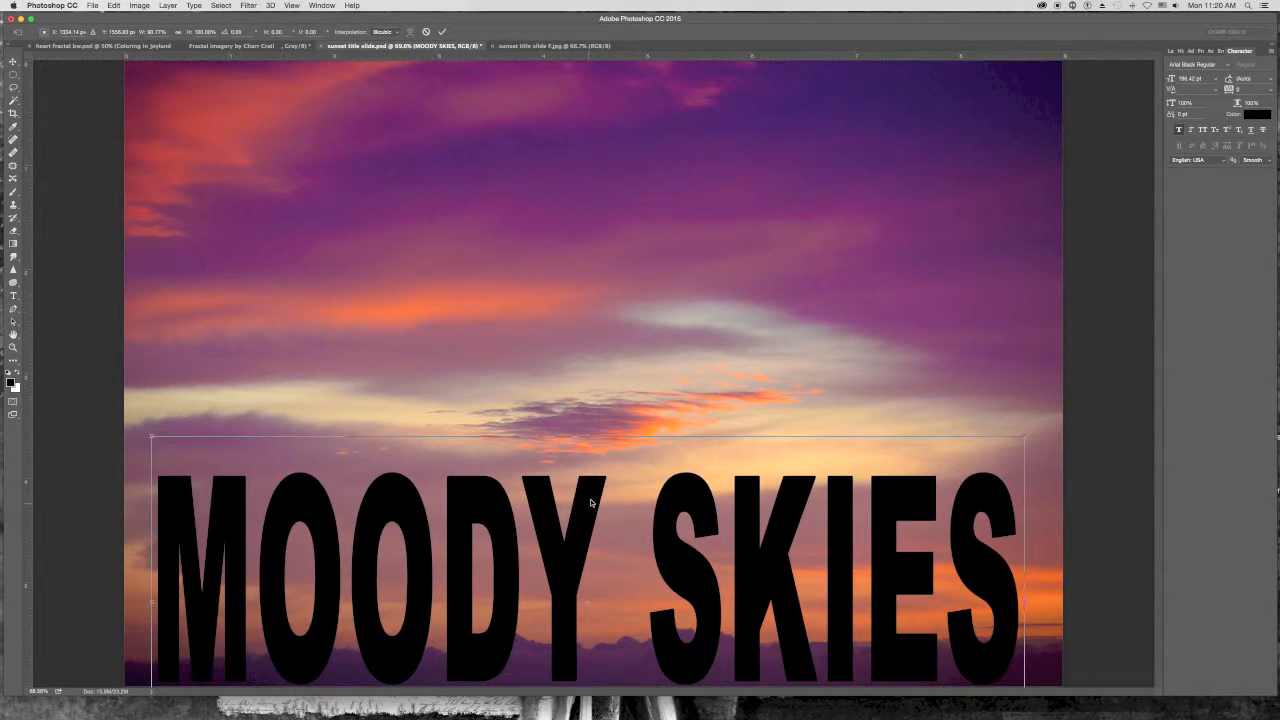
{"action": "key", "text": "Return"}
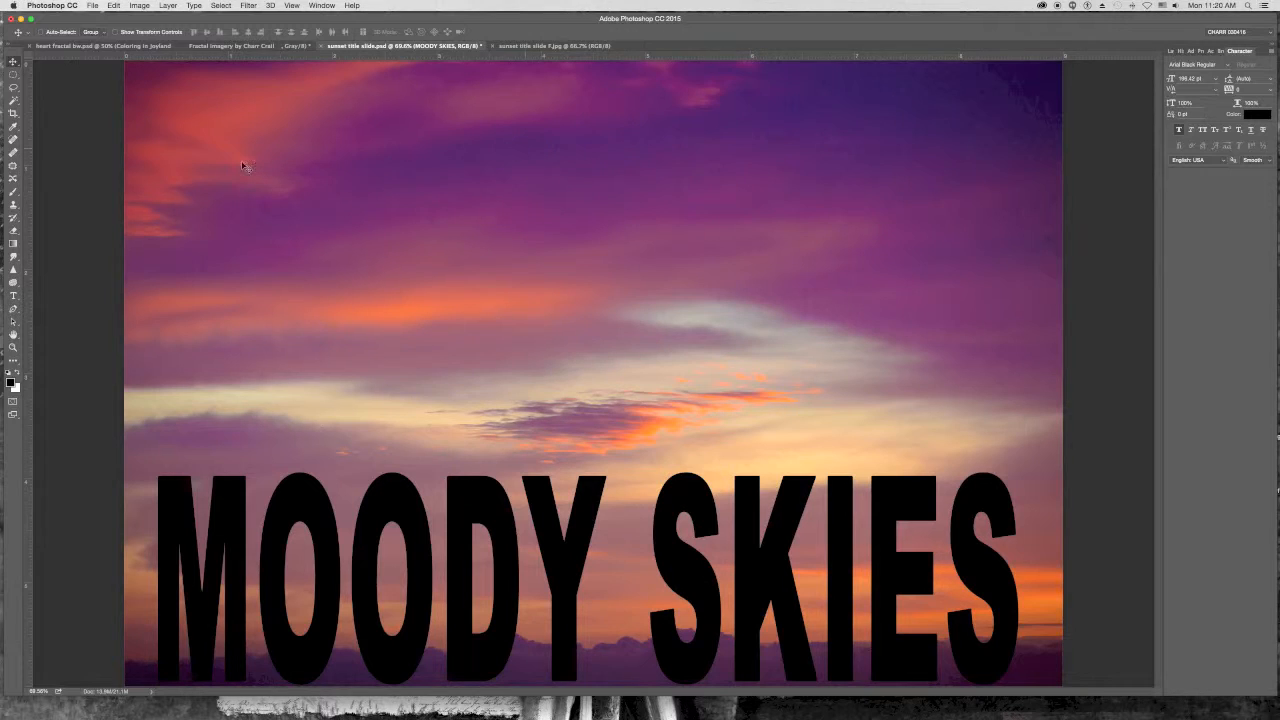
- Select all the title's letters with the Magic Wand, turning Contiguous off so every letter is included
{"action": "left_click", "coordinate": [14, 100]}
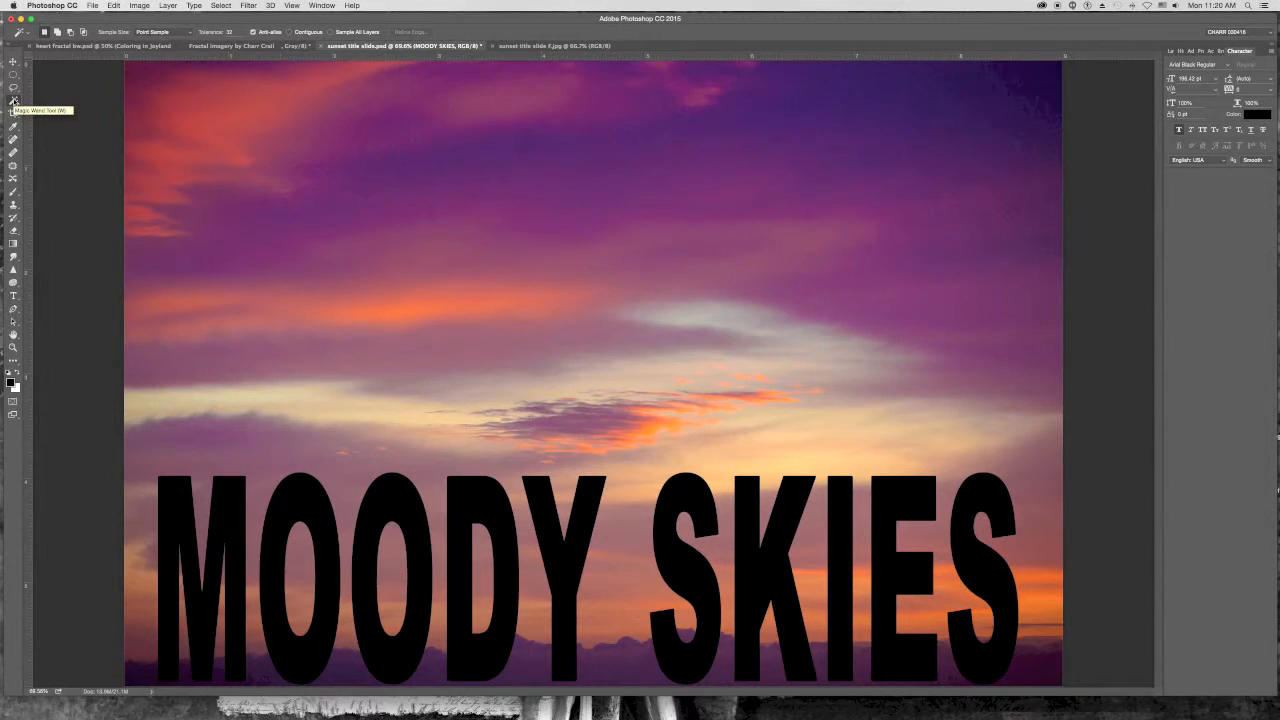
{"action": "left_click", "coordinate": [290, 33]}
{"action": "left_click", "coordinate": [296, 493]}
{"action": "left_click", "coordinate": [1170, 51]}
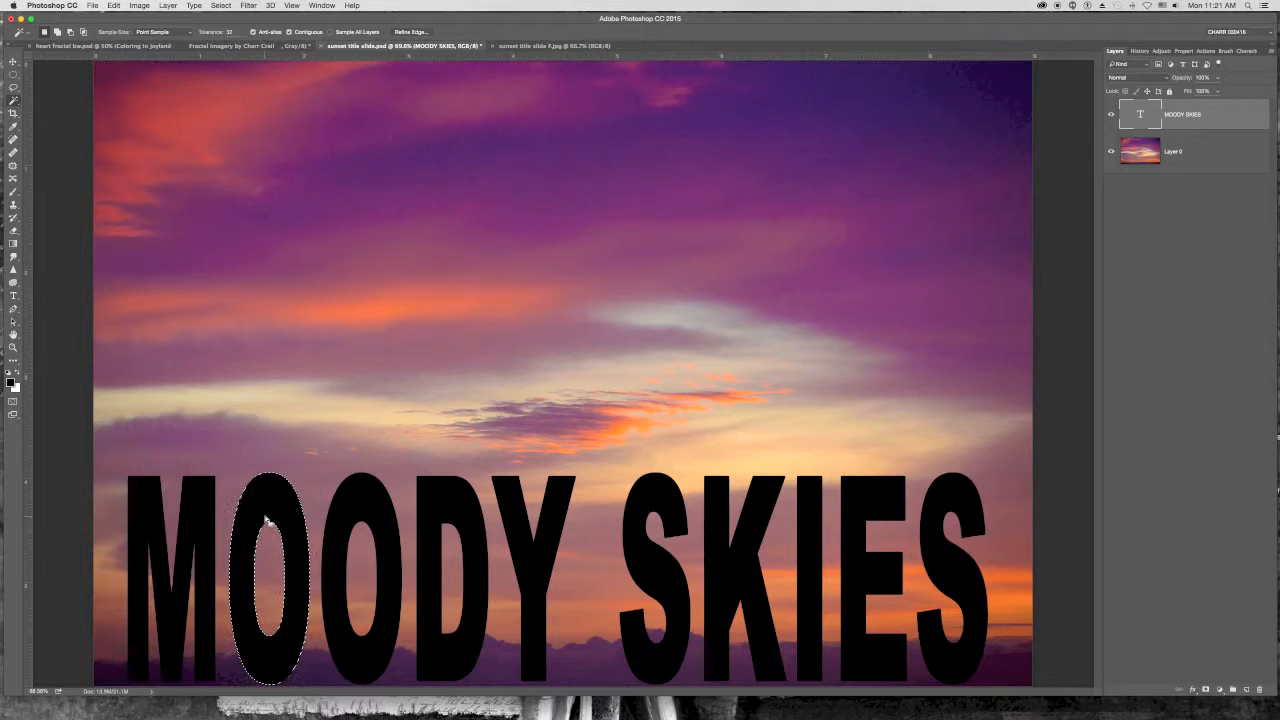
{"action": "left_click", "coordinate": [289, 33]}
{"action": "left_click", "coordinate": [255, 511]}
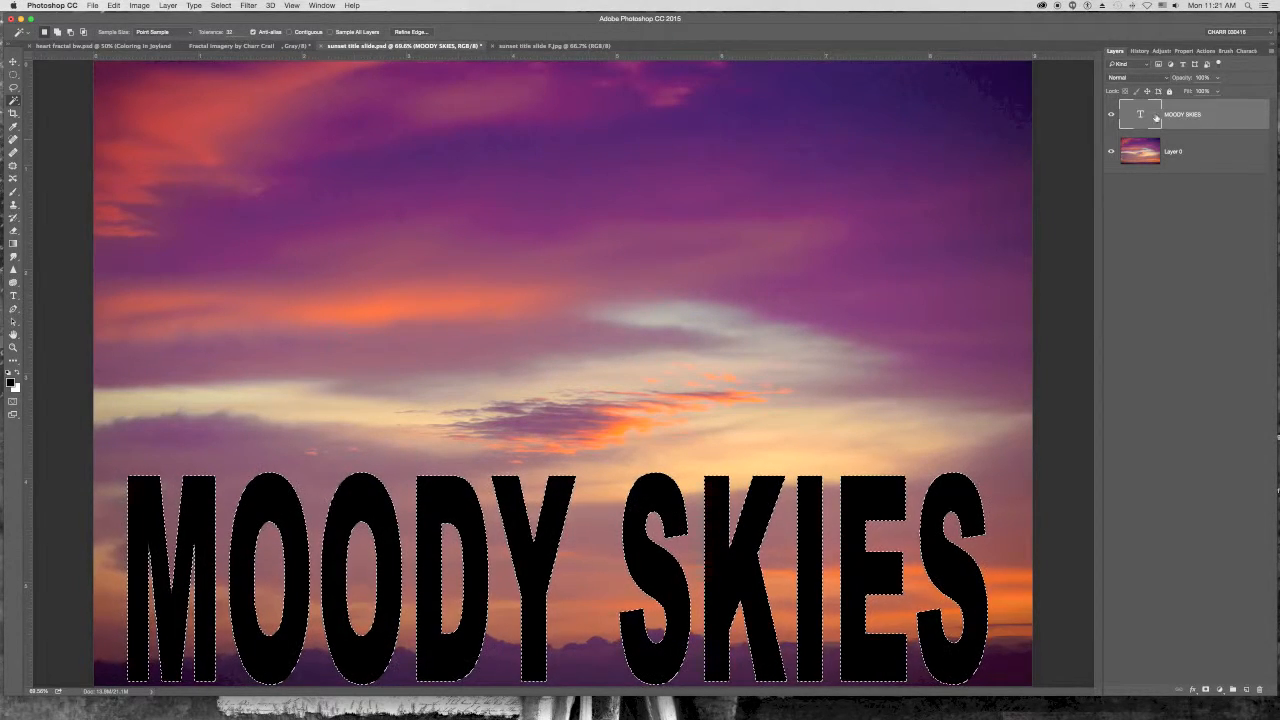
- Hide the text layer and copy the letter-shaped selection of the sky photo onto a new layer
{"action": "left_click", "coordinate": [1110, 115]}
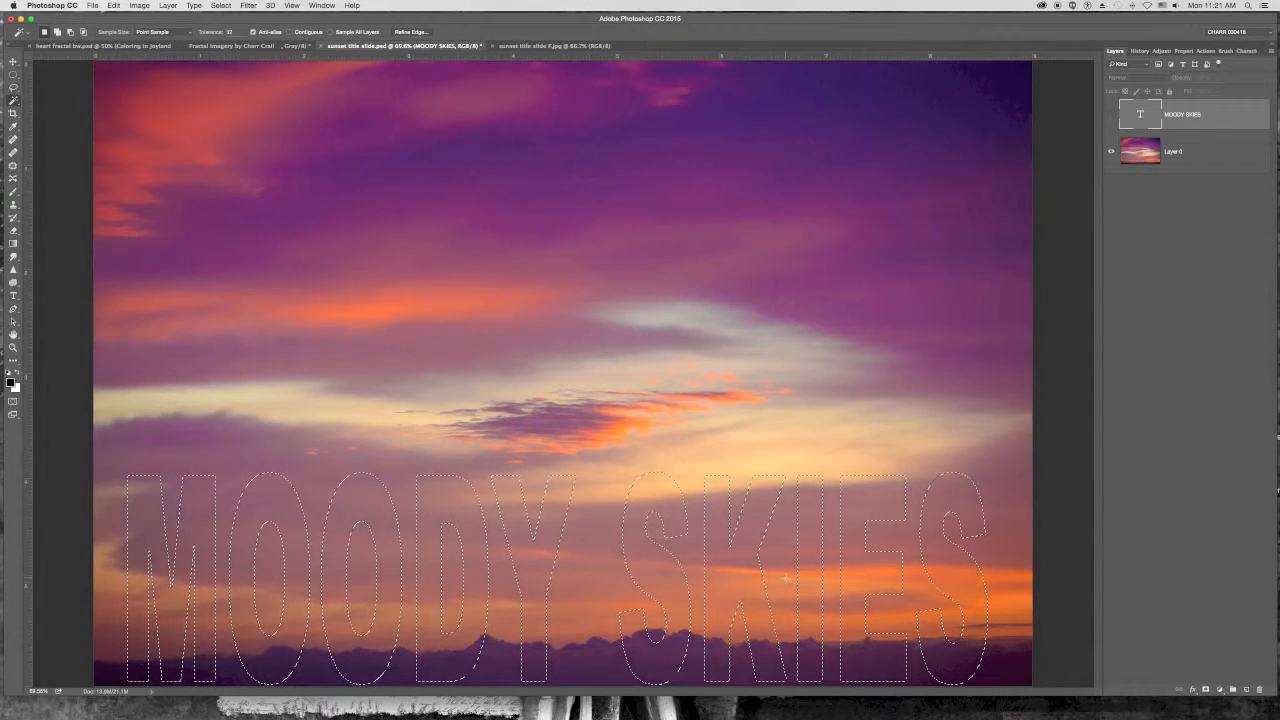
{"action": "left_click", "coordinate": [1190, 154]}
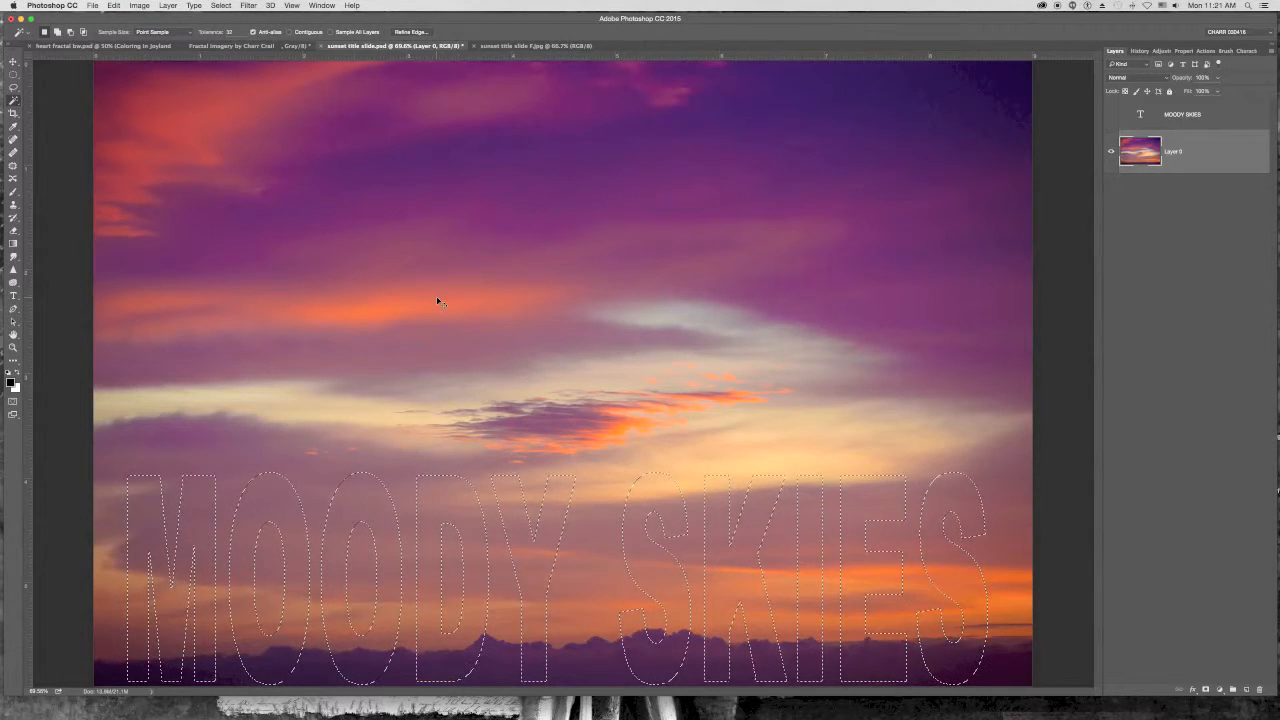
{"action": "key", "text": "super+j"}
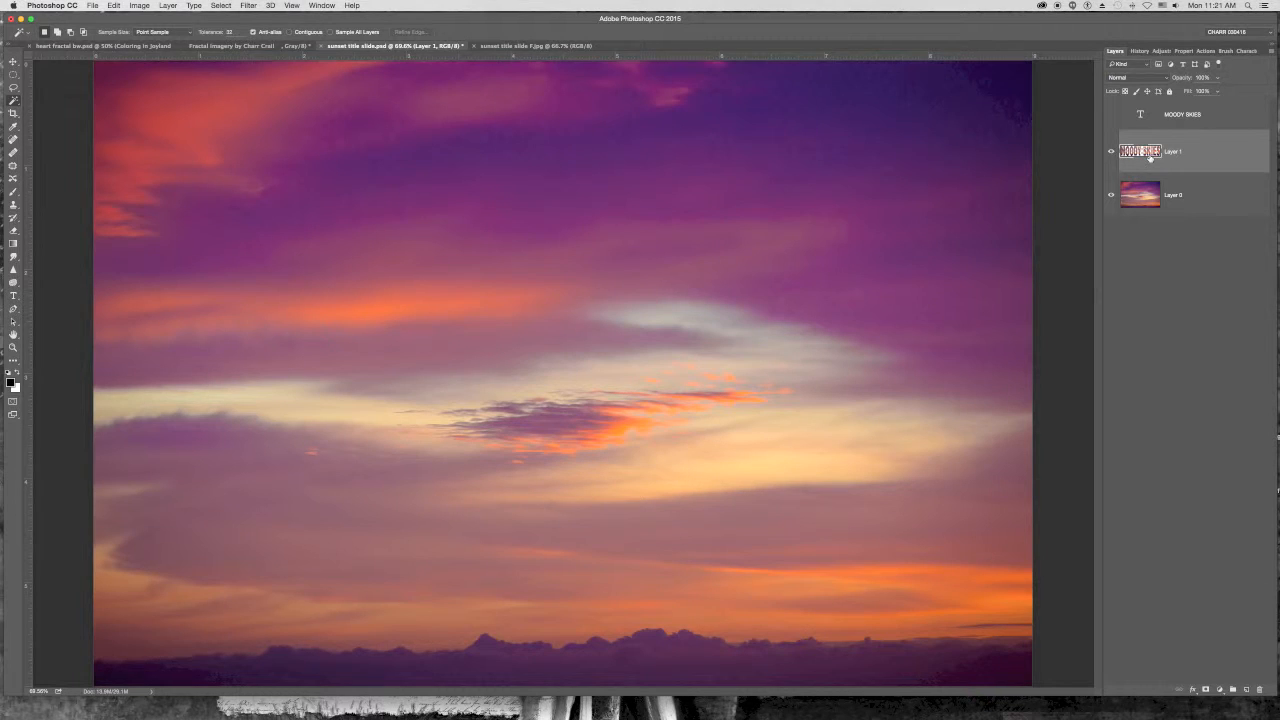
- Add a Drop Shadow style to the new letter layer, reducing its size to about 81 px and shortening its distance
{"action": "left_click", "coordinate": [168, 6]}
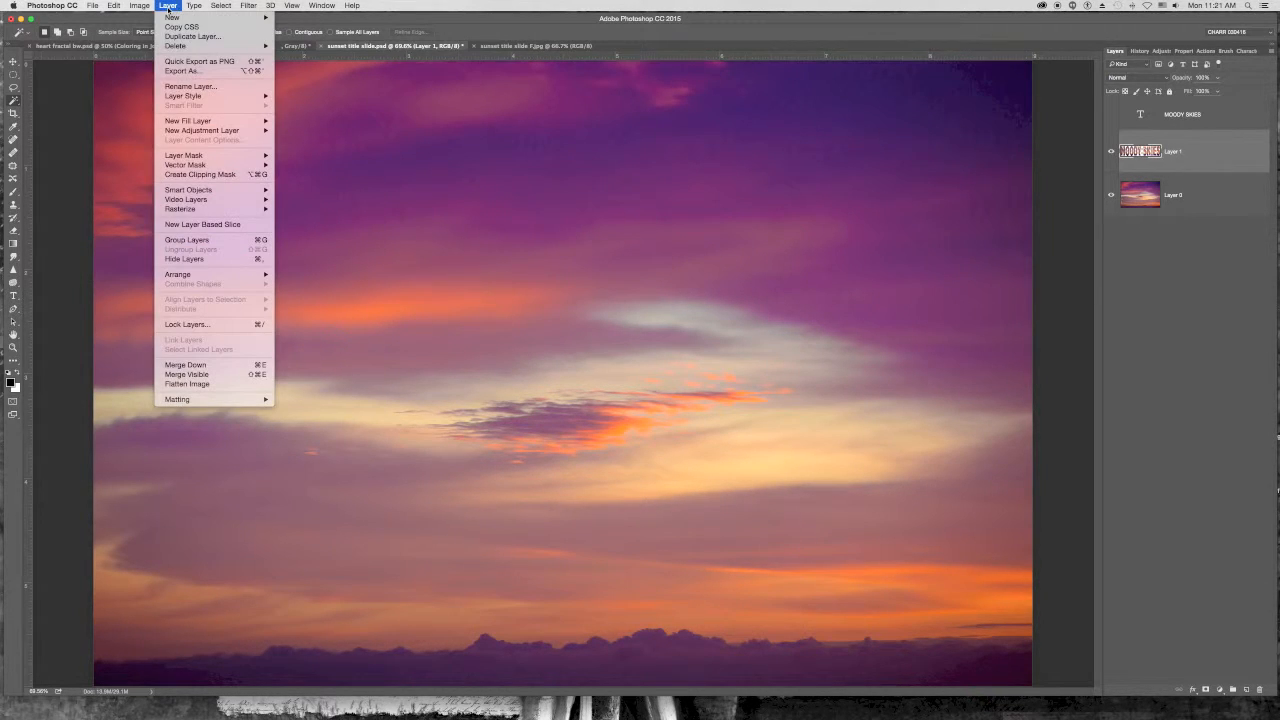
{"action": "mouse_move", "coordinate": [186, 97]}
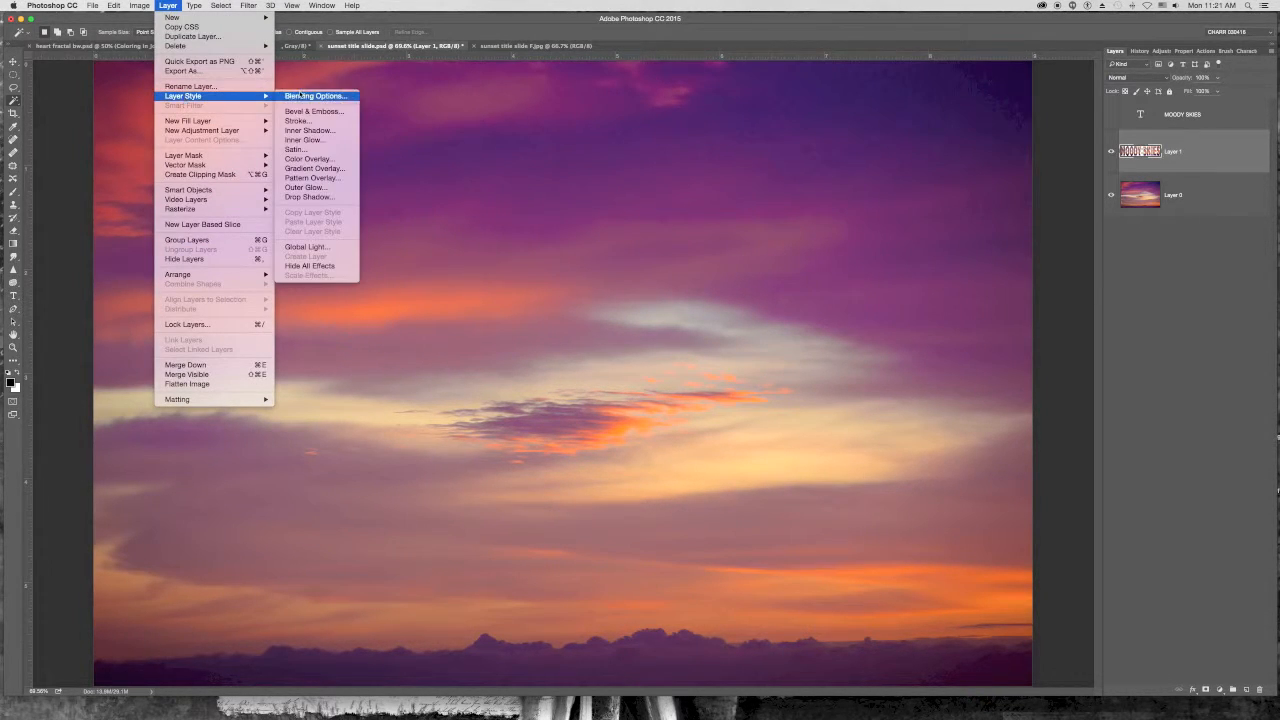
{"action": "left_click", "coordinate": [305, 197]}
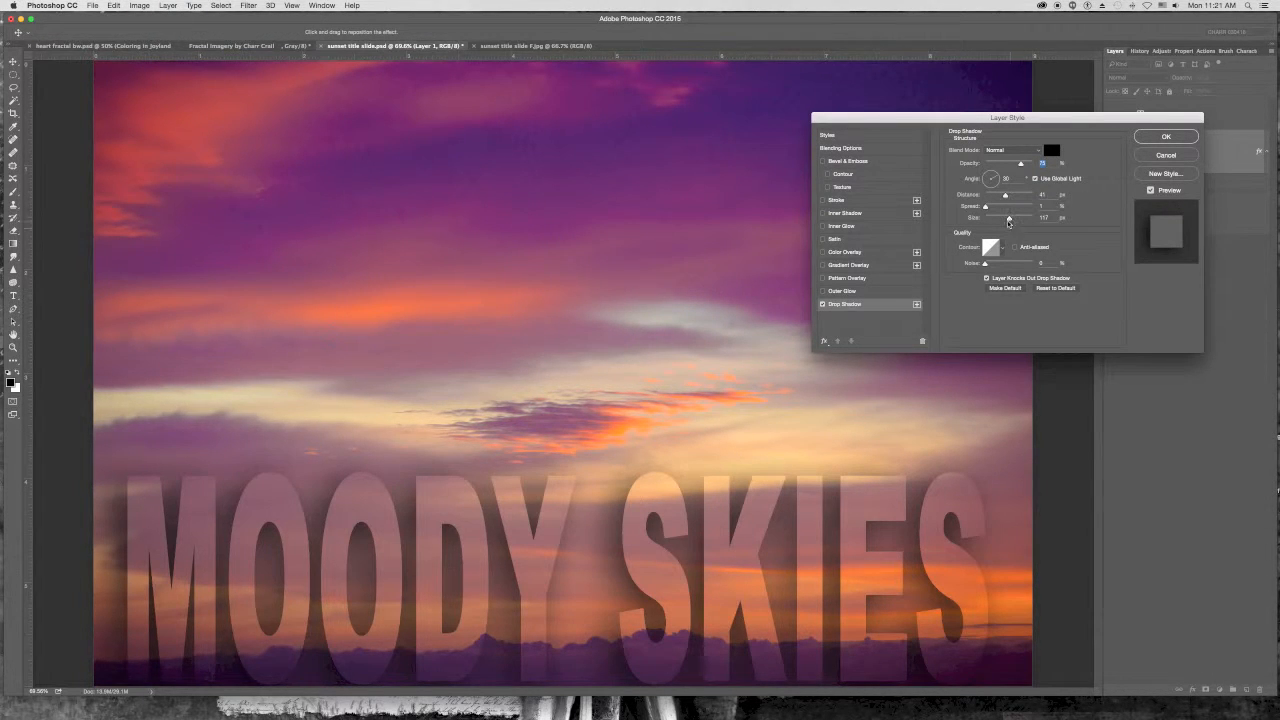
{"action": "left_click_drag", "start_coordinate": [1009, 219], "coordinate": [997, 218]}
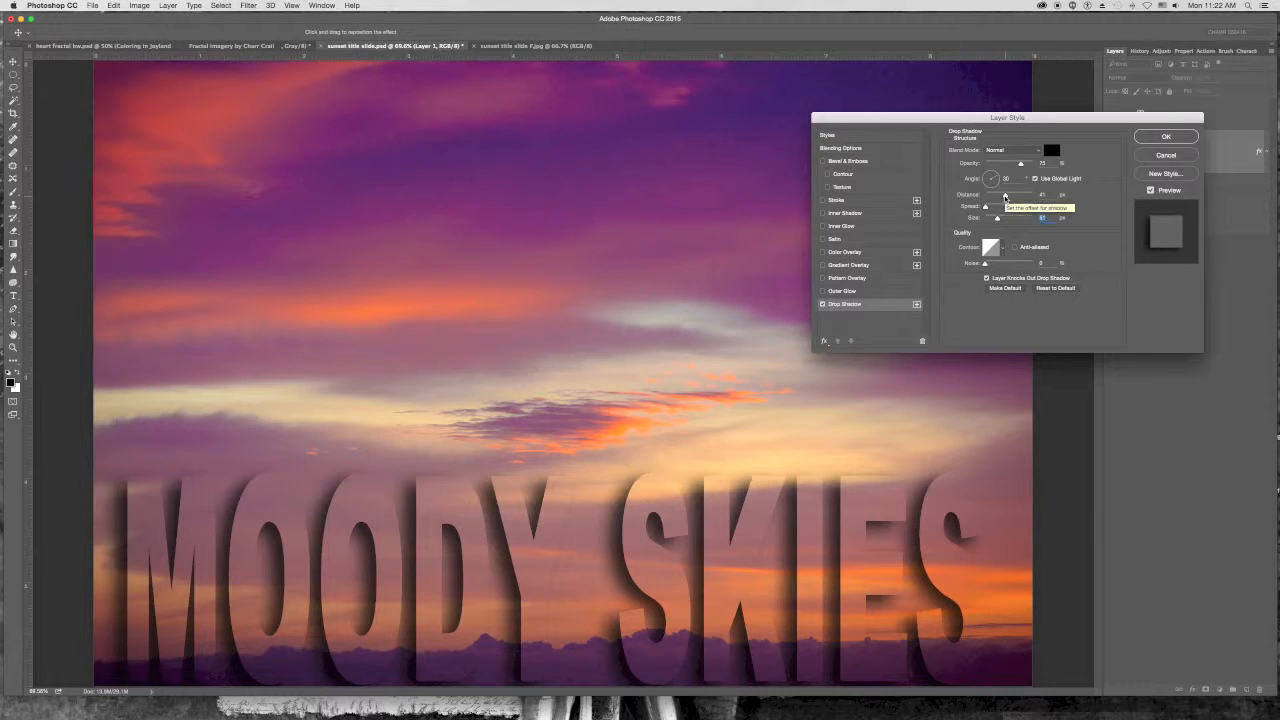
{"action": "left_click", "coordinate": [1005, 196]}
{"action": "left_click_drag", "start_coordinate": [1005, 197], "coordinate": [1002, 197]}
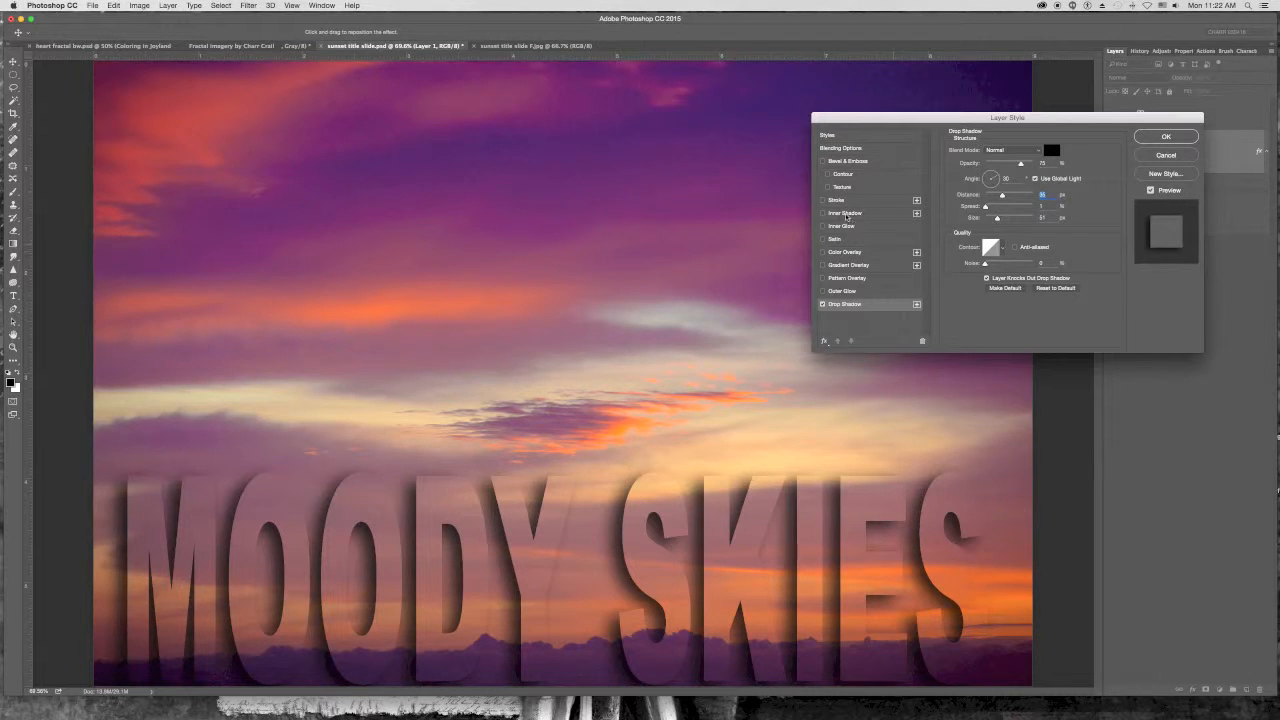
- Add a Stroke effect to the letter layer and set its size to 3 px
{"action": "left_click", "coordinate": [823, 200]}
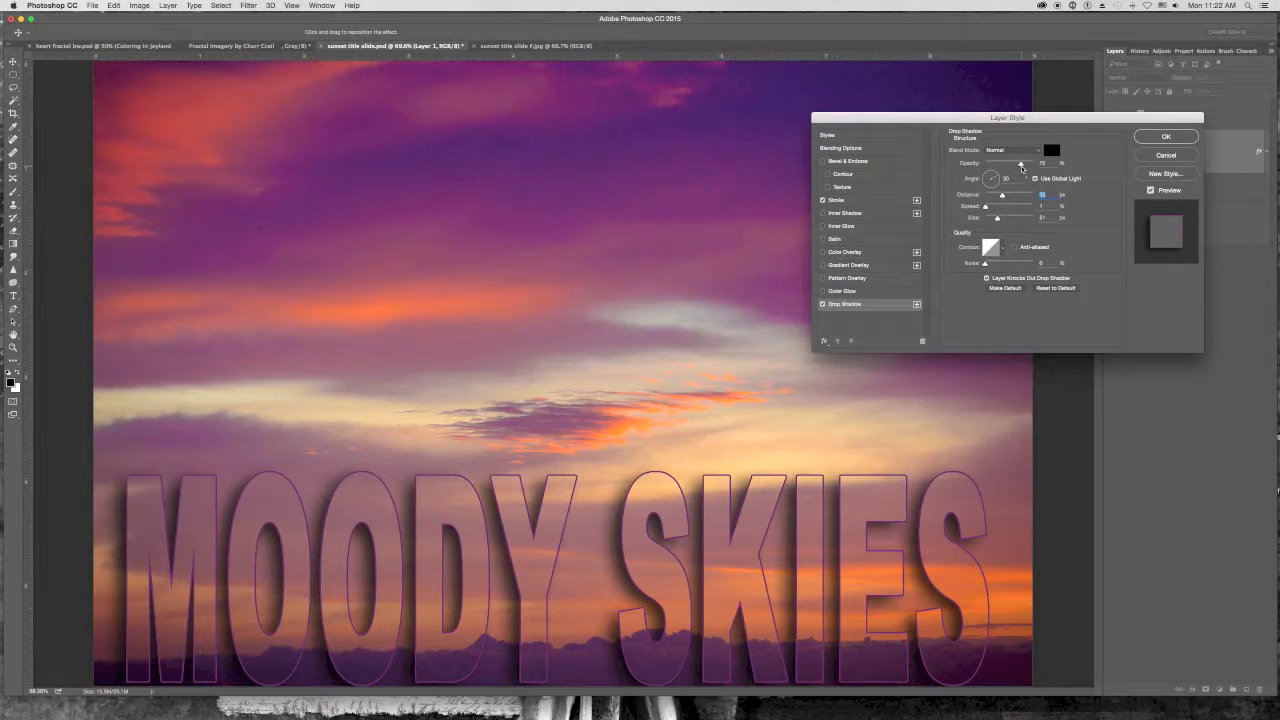
{"action": "left_click", "coordinate": [861, 201]}
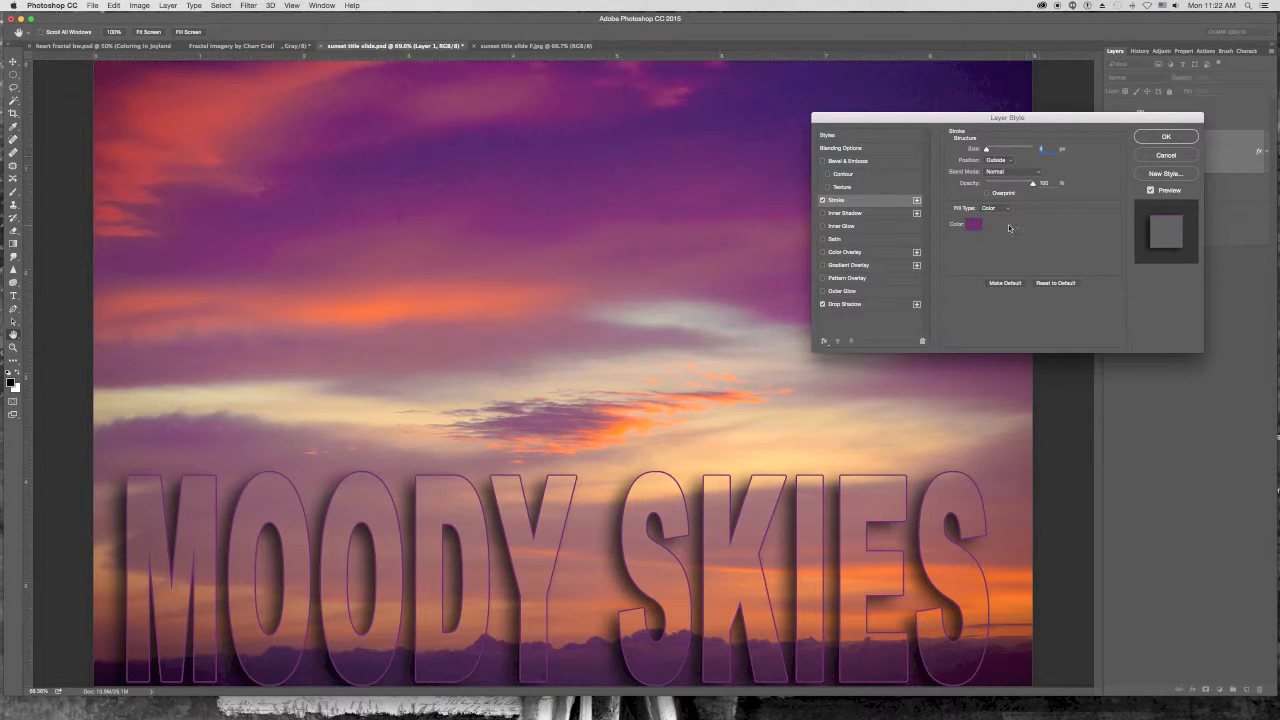
{"action": "left_click", "coordinate": [986, 150]}
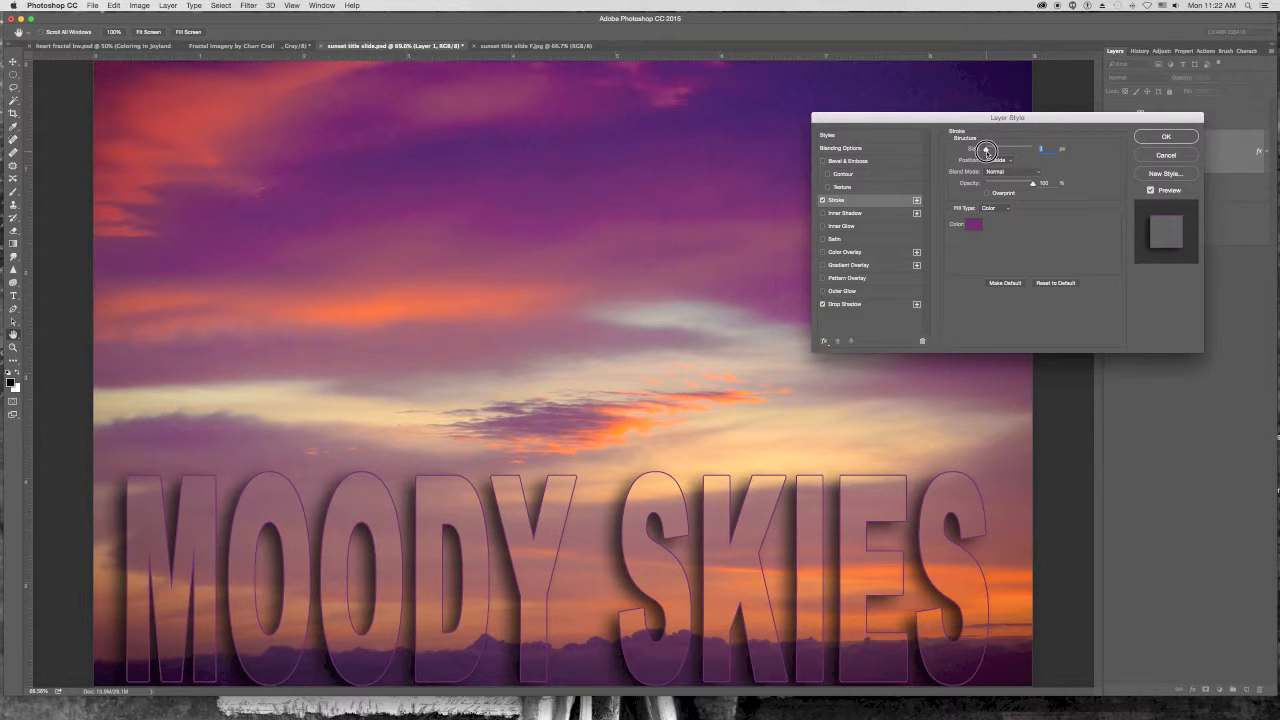
{"action": "left_click_drag", "start_coordinate": [986, 150], "coordinate": [984, 150]}
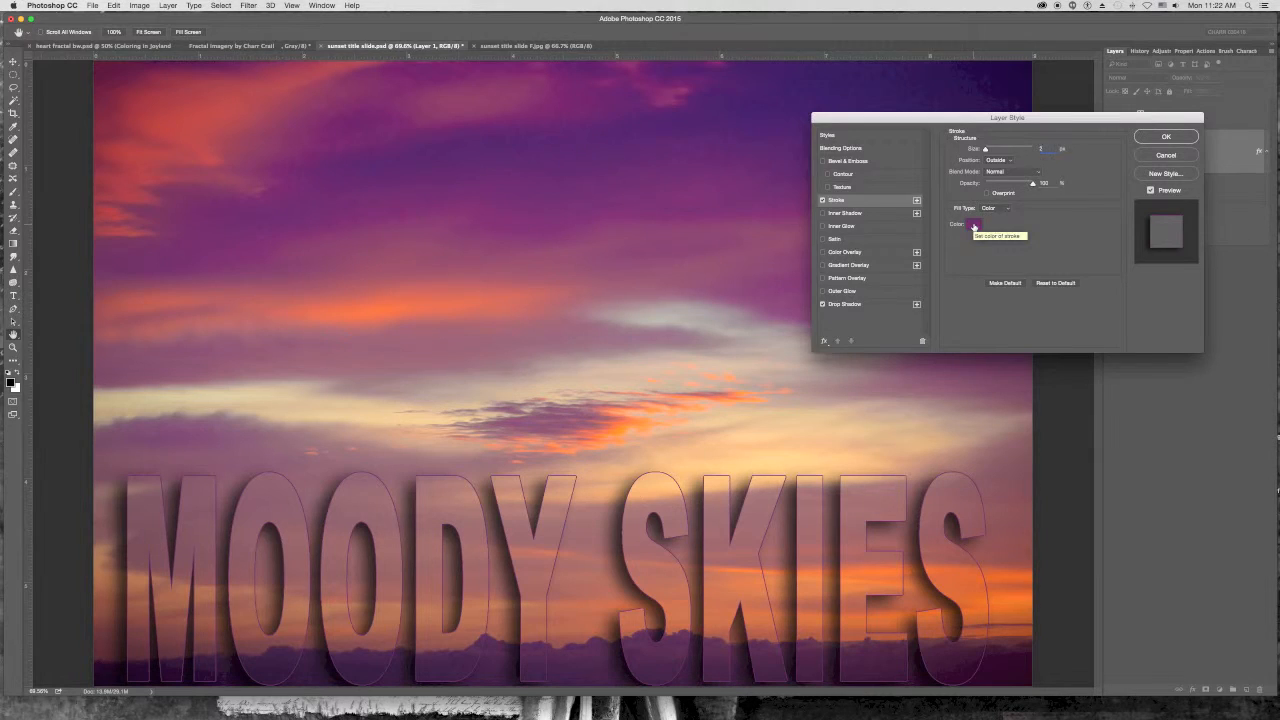
- Set the stroke colour by sampling the sky photo, settling on orange ff9900, and apply the layer style
{"action": "left_click", "coordinate": [973, 226]}
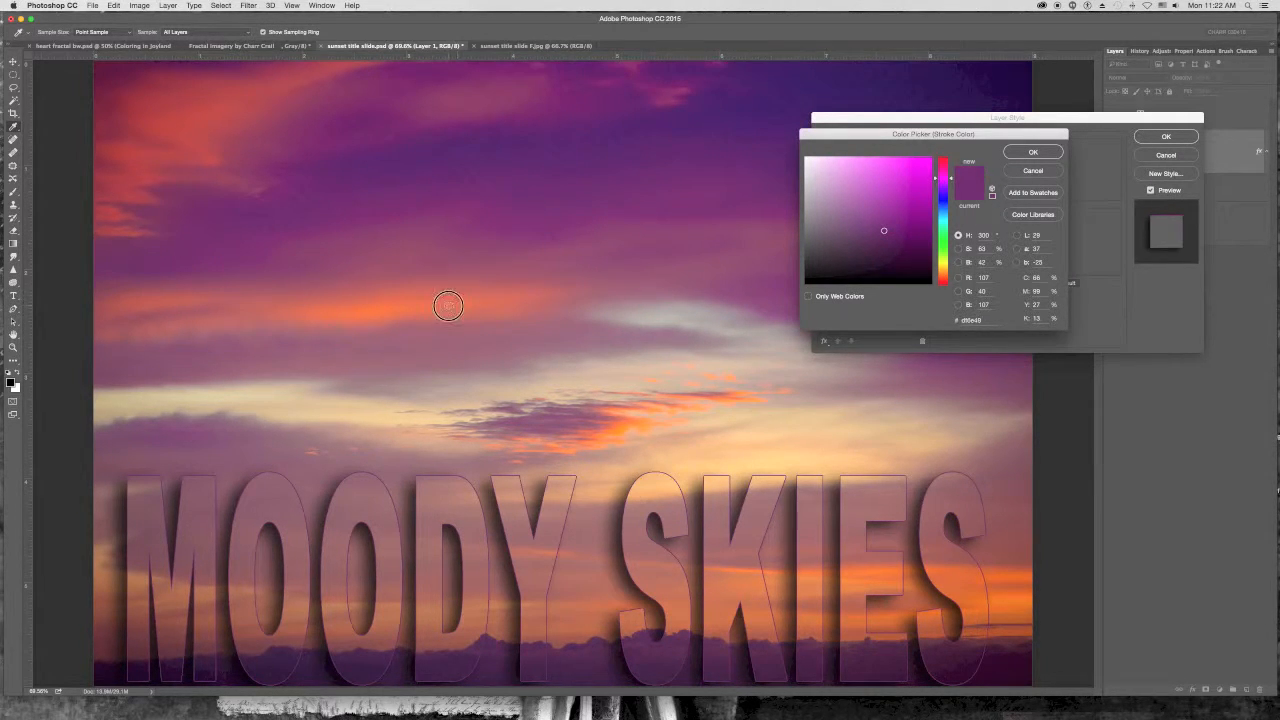
{"action": "left_click", "coordinate": [448, 308]}
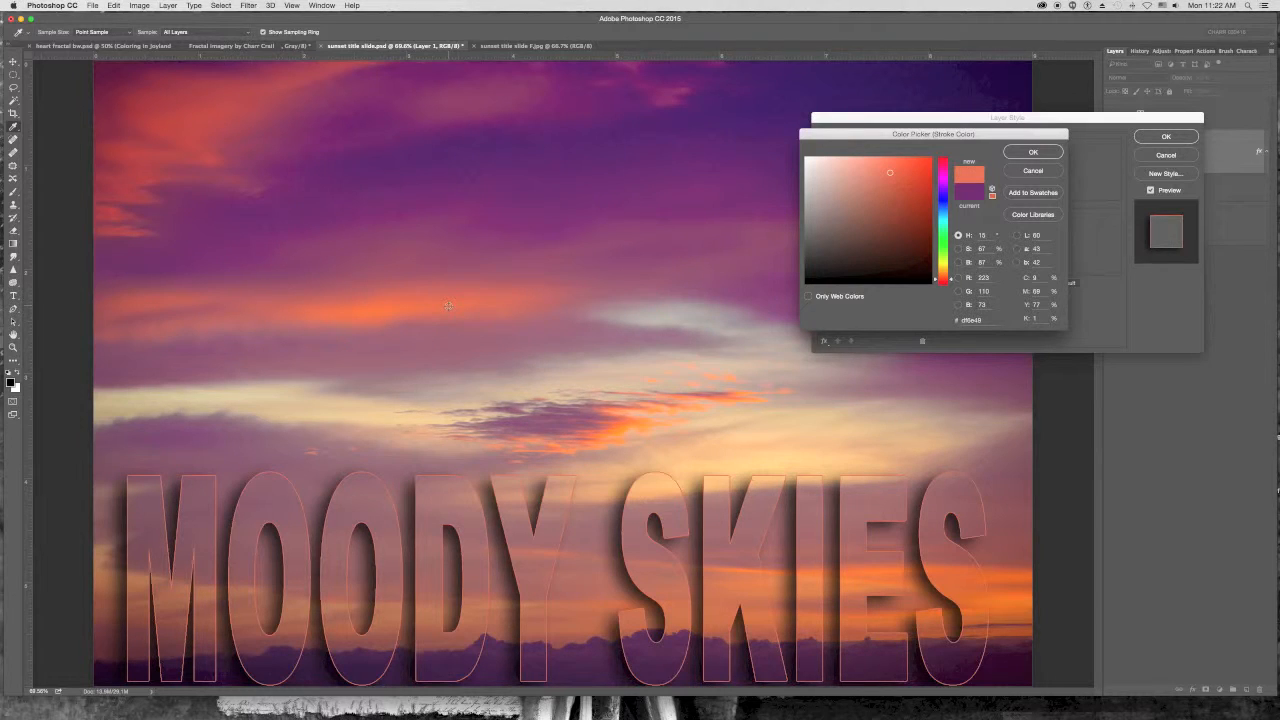
{"action": "left_click", "coordinate": [378, 308]}
{"action": "left_click", "coordinate": [394, 311]}
{"action": "left_click", "coordinate": [396, 311]}
{"action": "left_click", "coordinate": [384, 311]}
{"action": "left_click", "coordinate": [361, 313]}
{"action": "left_click", "coordinate": [384, 310]}
{"action": "mouse_move", "coordinate": [384, 310]}
{"action": "left_mouse_down"}
{"action": "mouse_move", "coordinate": [394, 306]}
{"action": "mouse_move", "coordinate": [372, 314]}
{"action": "left_mouse_up"}
{"action": "left_click", "coordinate": [712, 420]}
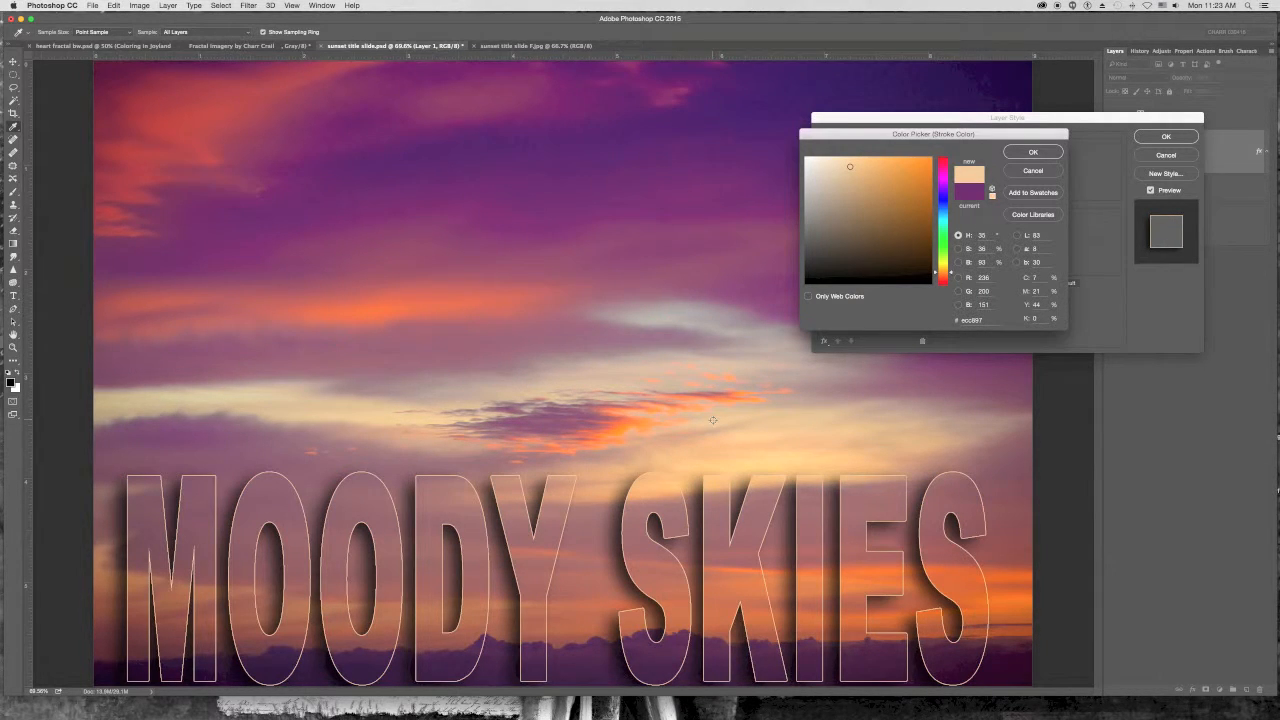
{"action": "left_click", "coordinate": [238, 400]}
{"action": "left_click", "coordinate": [666, 321]}
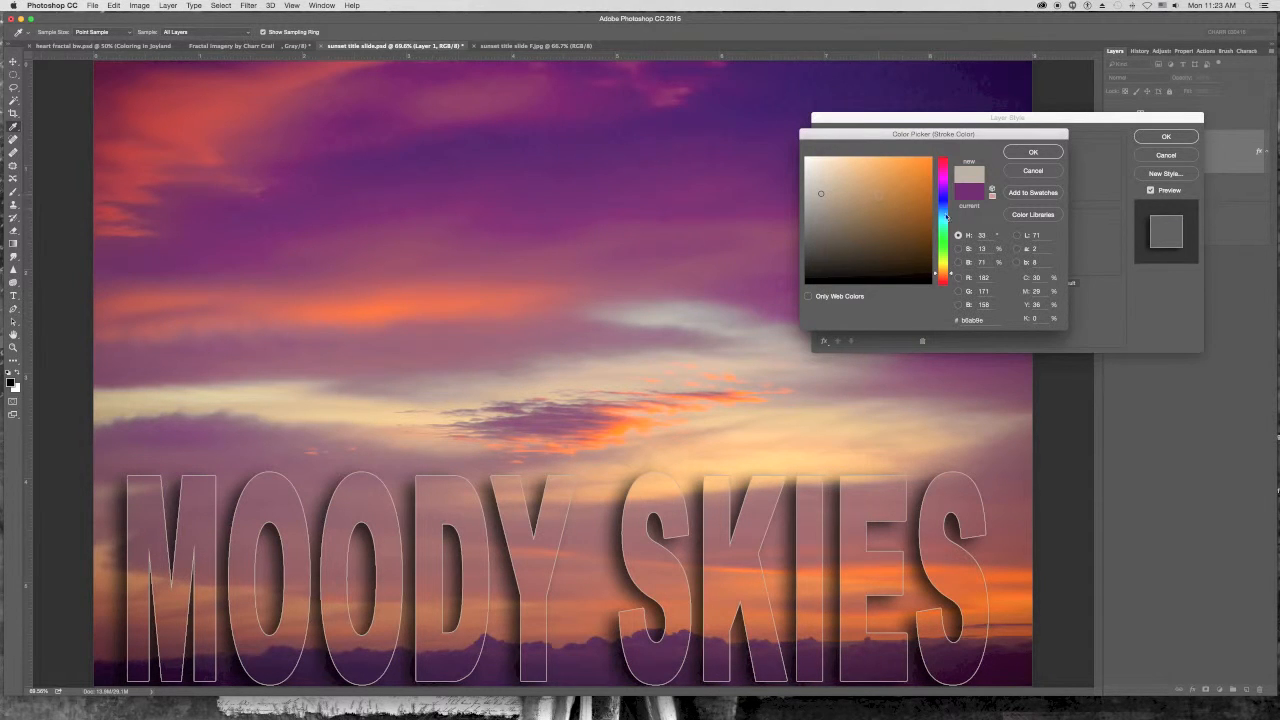
{"action": "left_click_drag", "start_coordinate": [944, 272], "coordinate": [946, 210]}
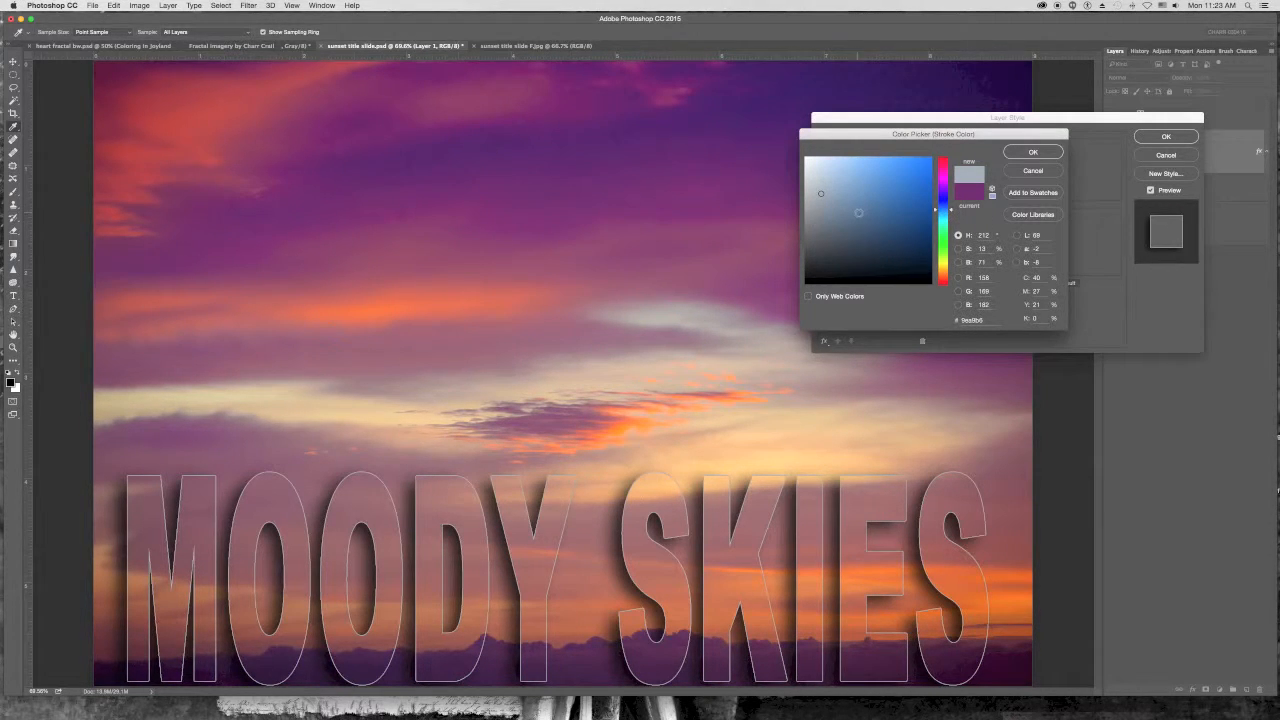
{"action": "left_click_drag", "start_coordinate": [951, 211], "coordinate": [945, 168]}
{"action": "left_click", "coordinate": [857, 164]}
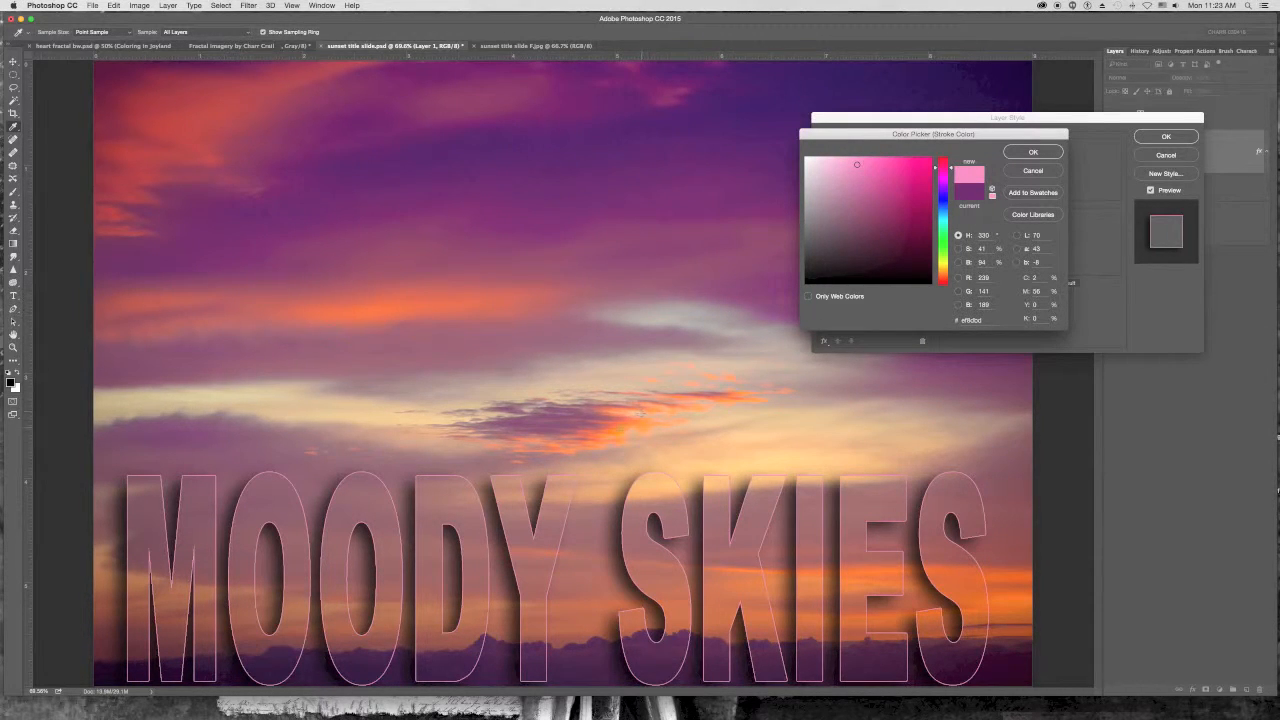
{"action": "left_click", "coordinate": [623, 431]}
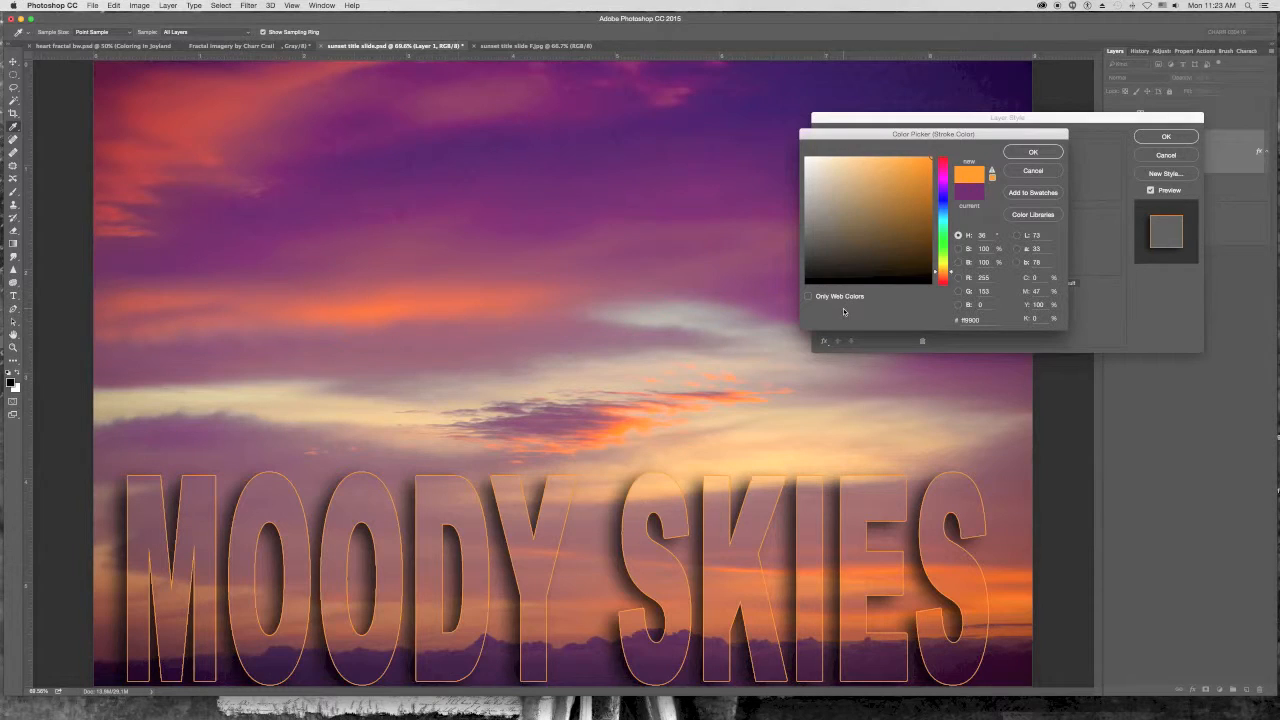
{"action": "left_click", "coordinate": [1033, 153]}
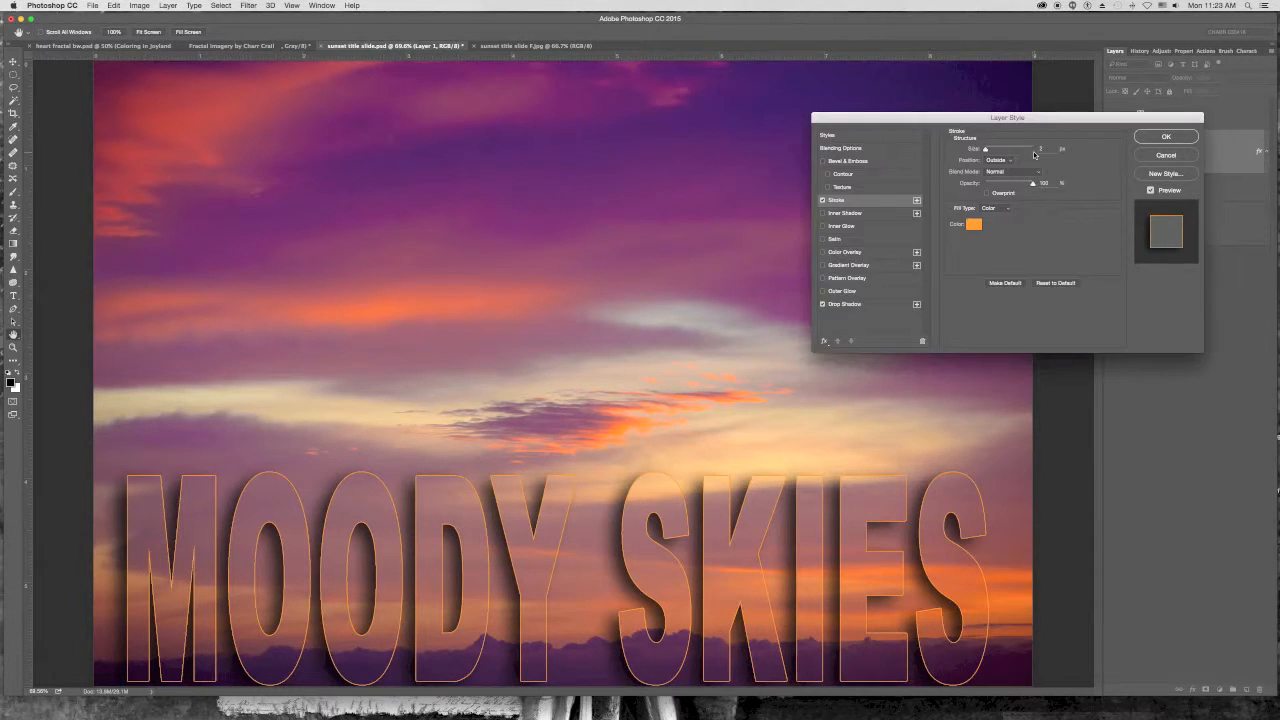
{"action": "left_click", "coordinate": [1165, 137]}
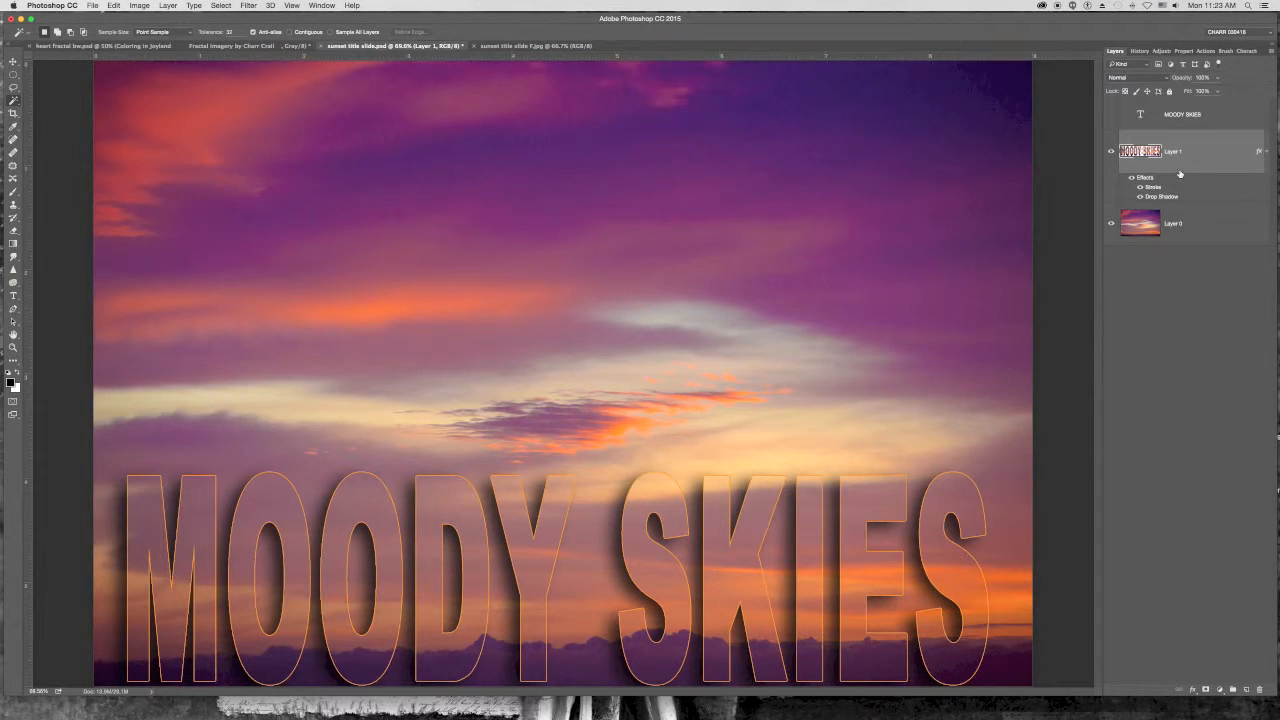
- Move the styled letter layer up into the upper-middle of the image
{"action": "left_click", "coordinate": [13, 63]}
{"action": "left_click_drag", "start_coordinate": [480, 491], "coordinate": [496, 232]}
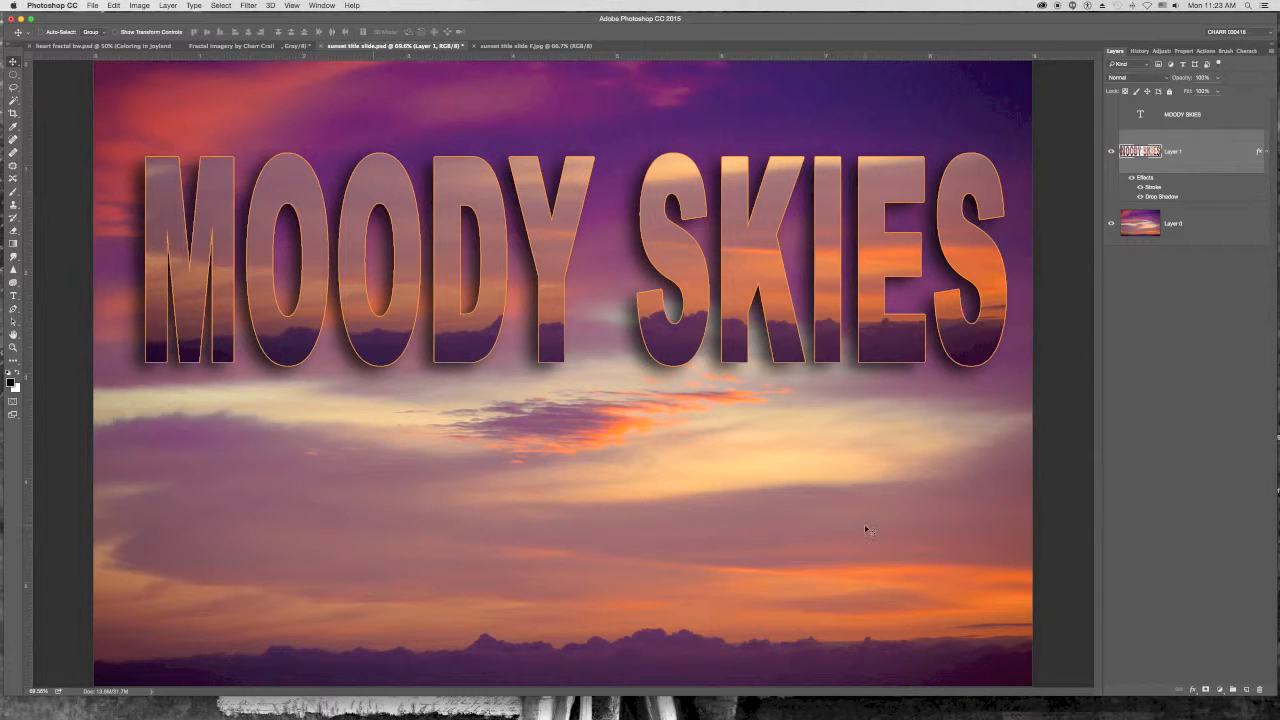
{"action": "left_click_drag", "start_coordinate": [670, 360], "coordinate": [665, 459]}
{"action": "left_click_drag", "start_coordinate": [666, 460], "coordinate": [666, 420]}
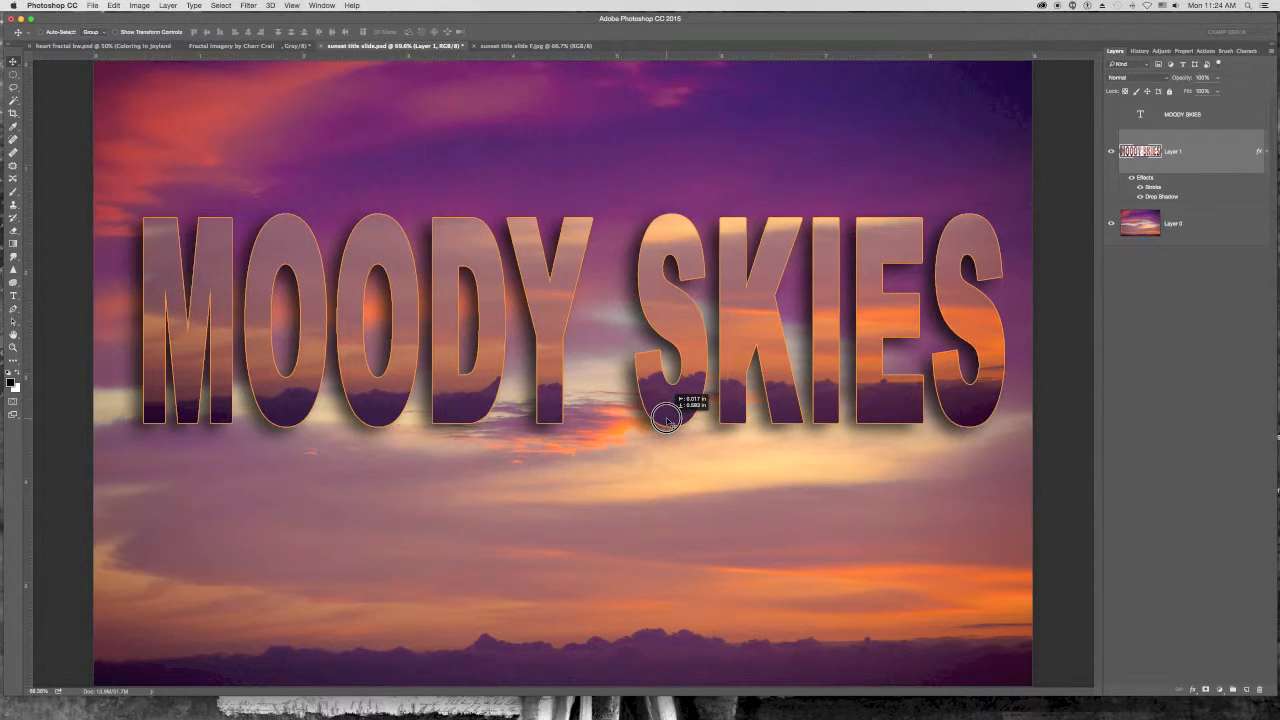
{"action": "left_click_drag", "start_coordinate": [666, 420], "coordinate": [667, 420]}
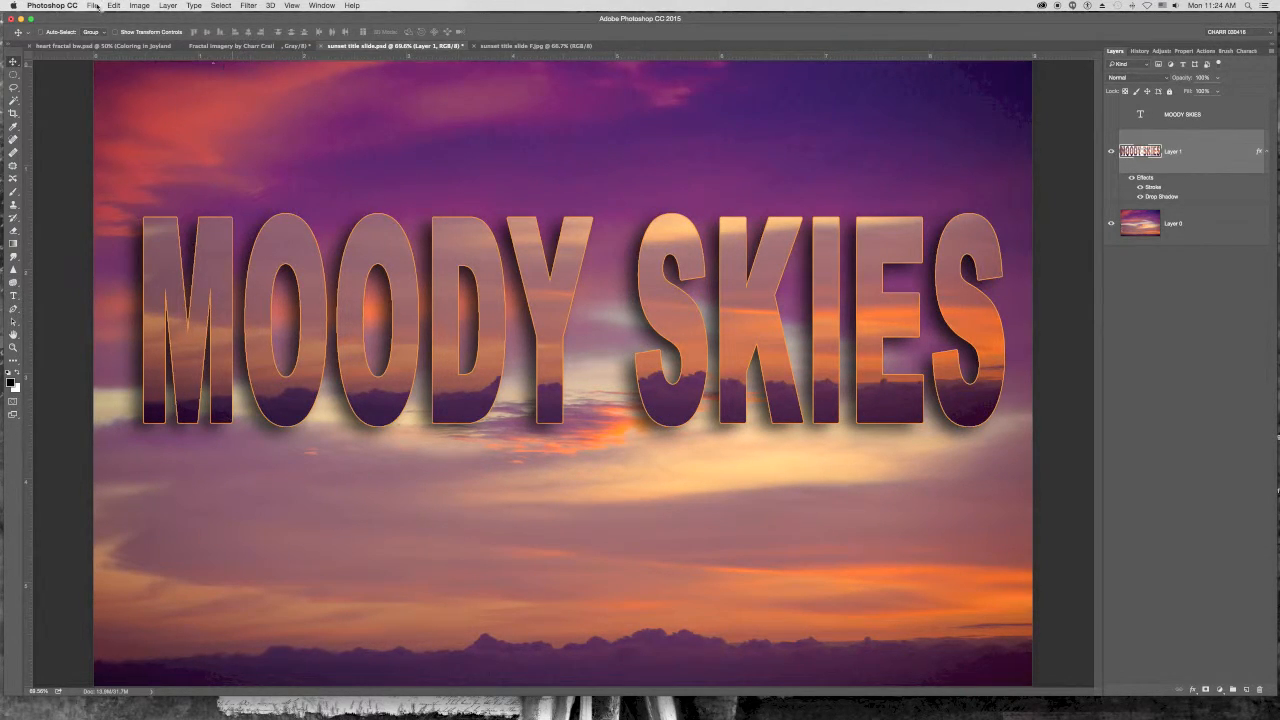
- Save the document as sunset title slide.psd on the Desktop in Photoshop format with Maximize Compatibility
{"action": "left_click", "coordinate": [92, 6]}
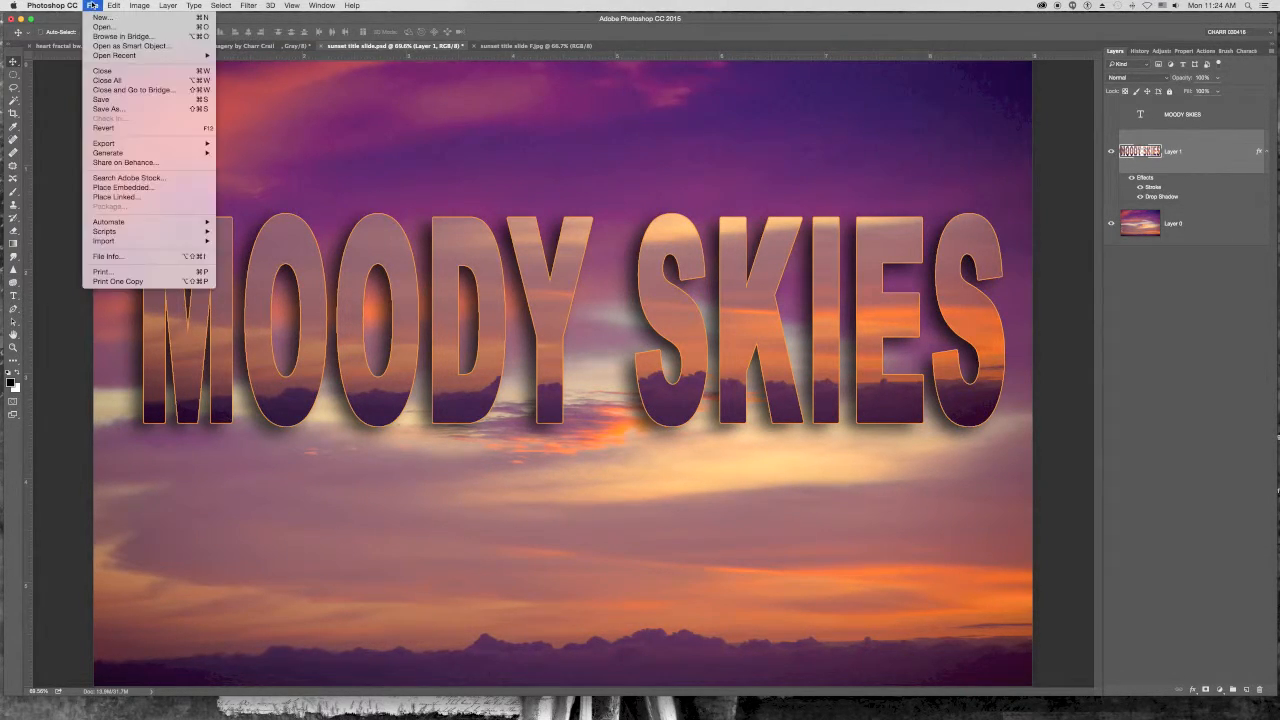
{"action": "left_click", "coordinate": [110, 108]}
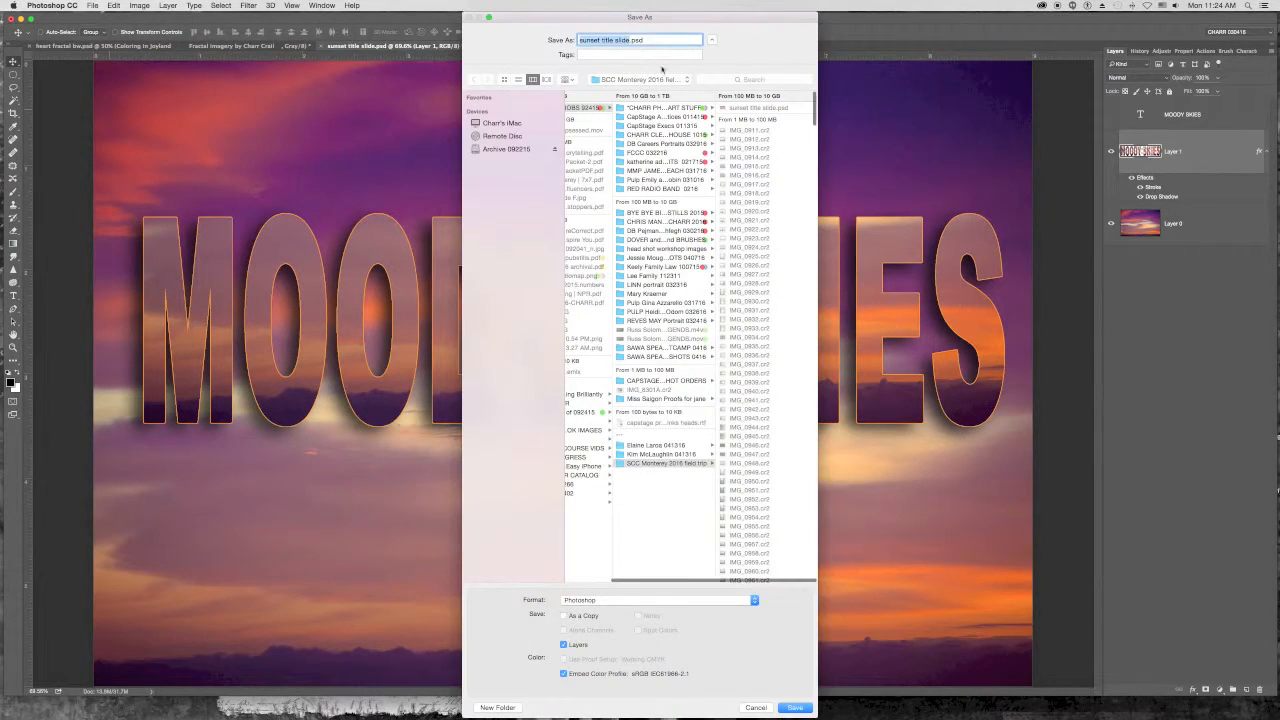
{"action": "left_click", "coordinate": [623, 80]}
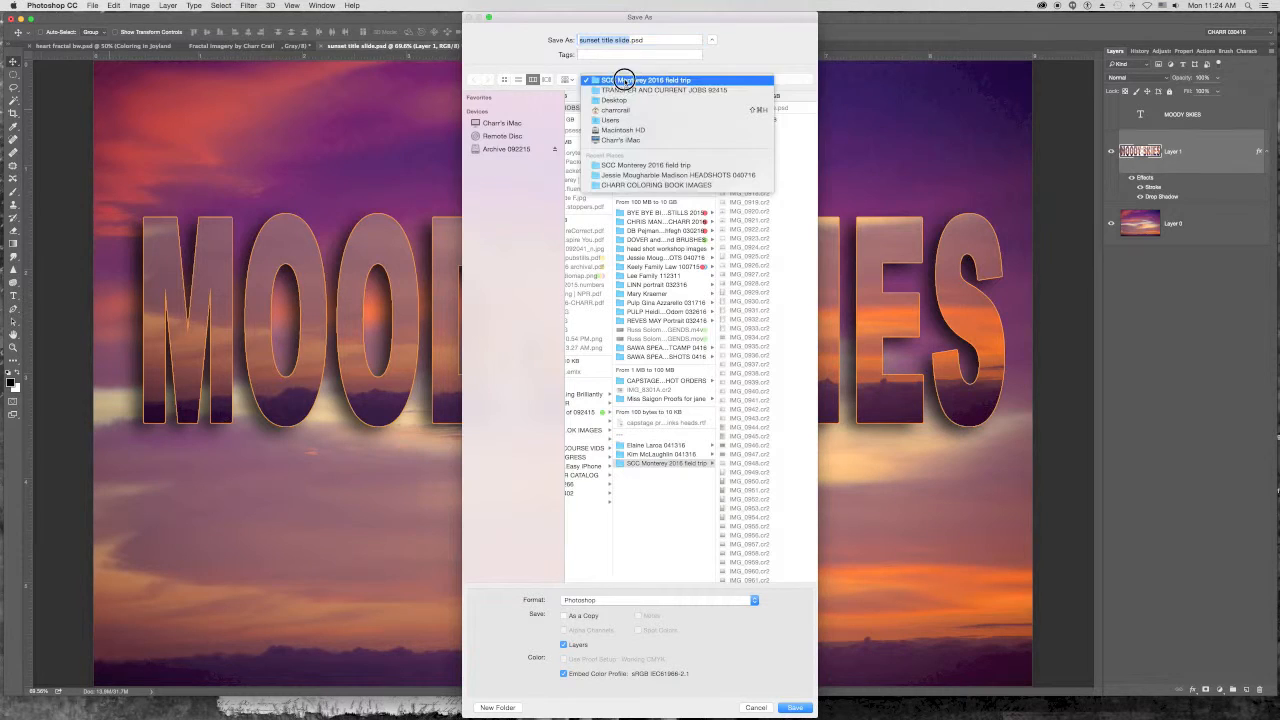
{"action": "left_click", "coordinate": [624, 102]}
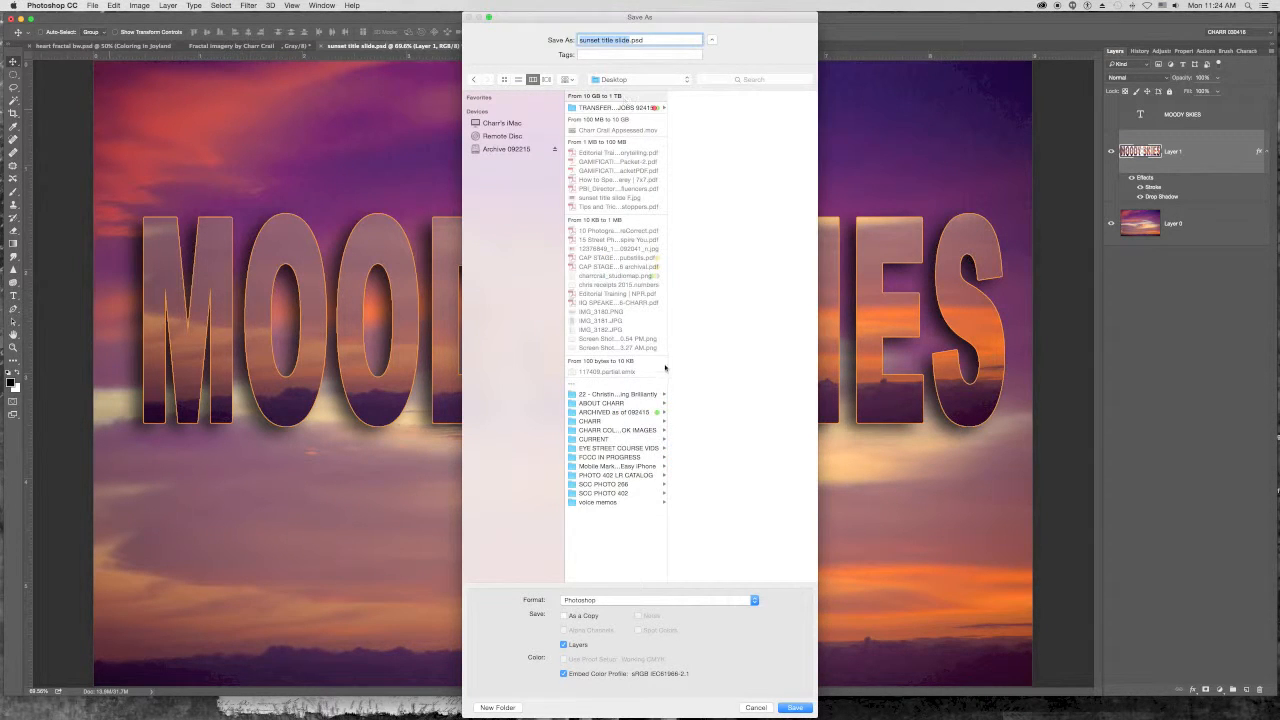
{"action": "left_click", "coordinate": [792, 707]}
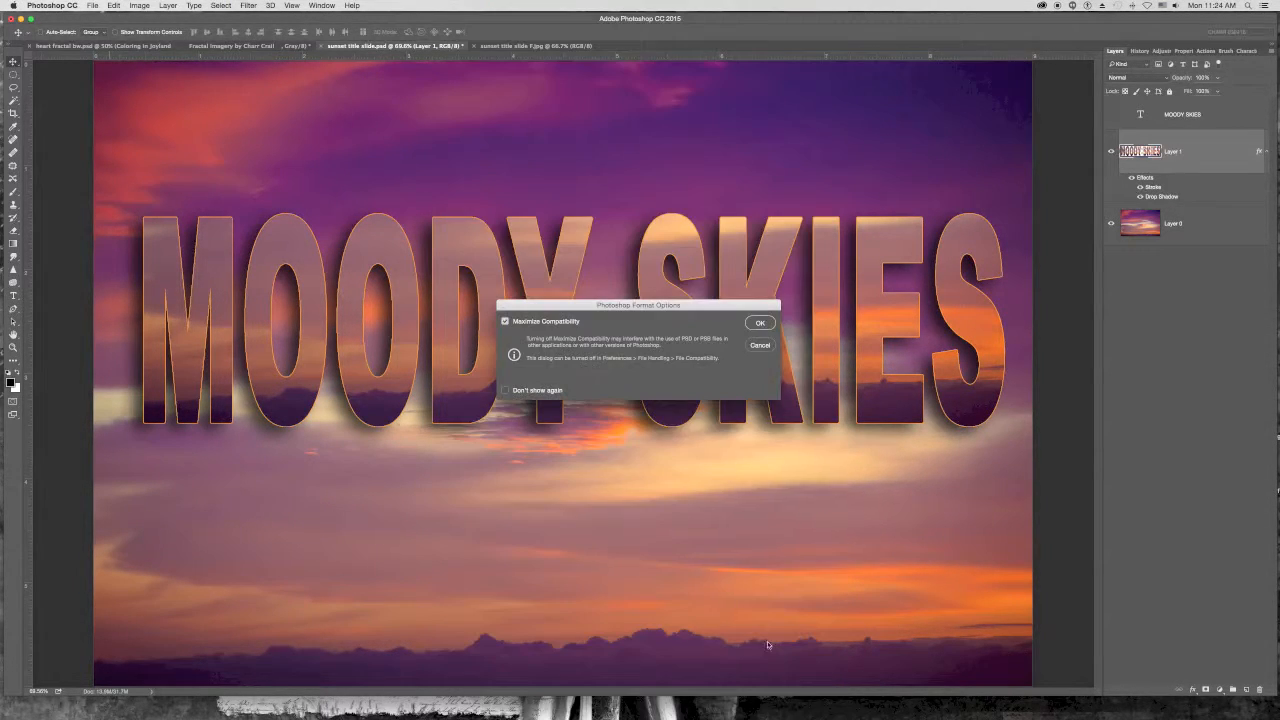
{"action": "left_click", "coordinate": [759, 323]}
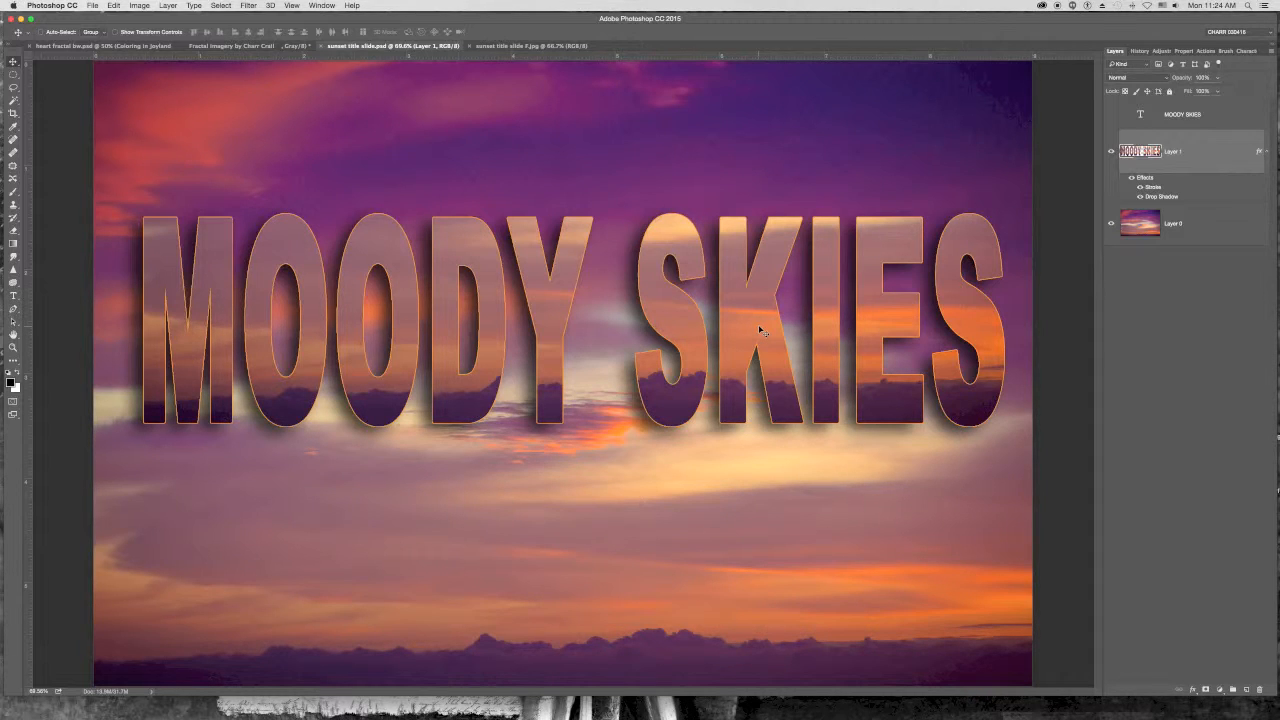
- Raise the letter layer's saturation to +33 with Hue/Saturation, keeping hue at 0, and apply it
{"action": "key", "text": "super+u"}
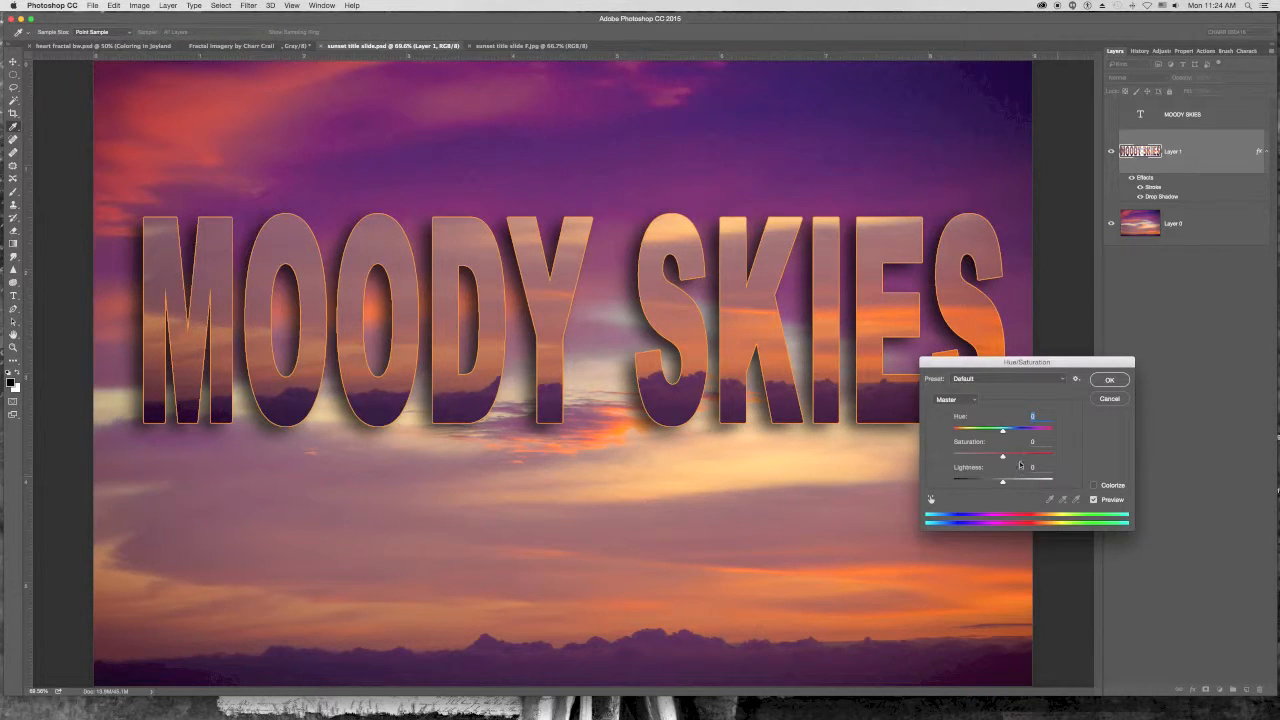
{"action": "mouse_move", "coordinate": [999, 431]}
{"action": "left_mouse_down"}
{"action": "mouse_move", "coordinate": [950, 430]}
{"action": "mouse_move", "coordinate": [1050, 430]}
{"action": "mouse_move", "coordinate": [1018, 431]}
{"action": "left_mouse_up"}
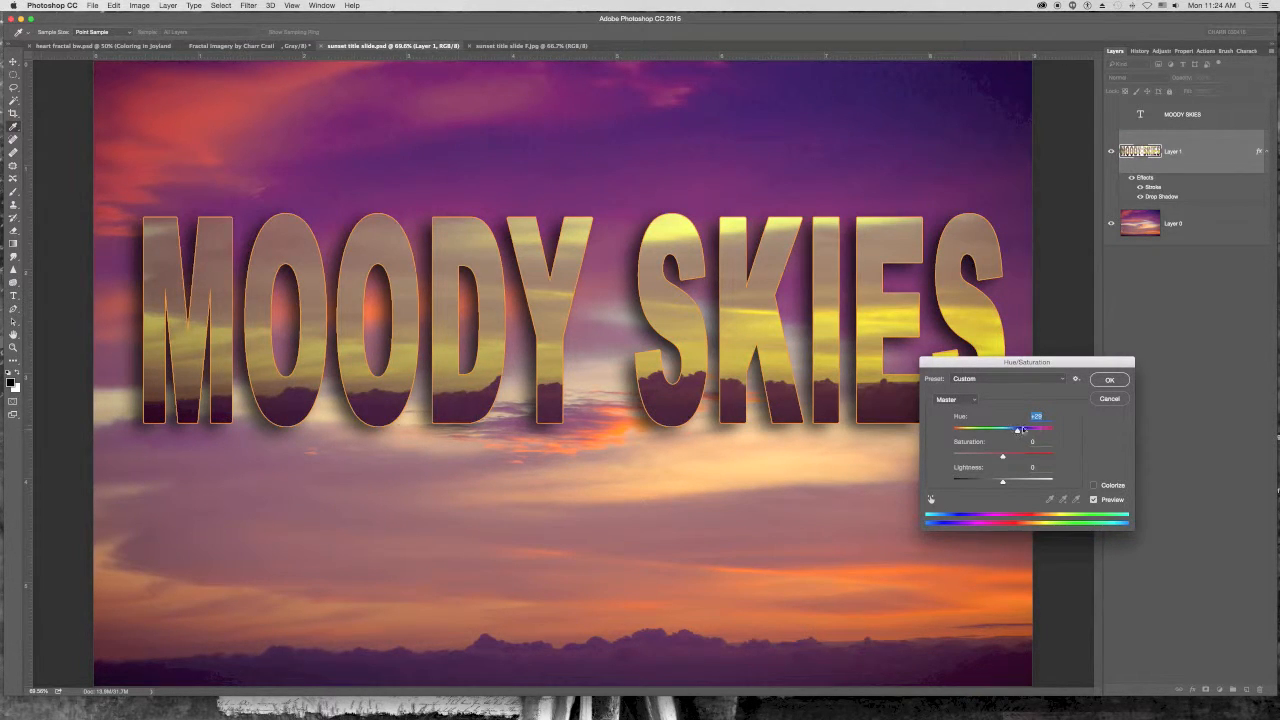
{"action": "type", "text": "0"}
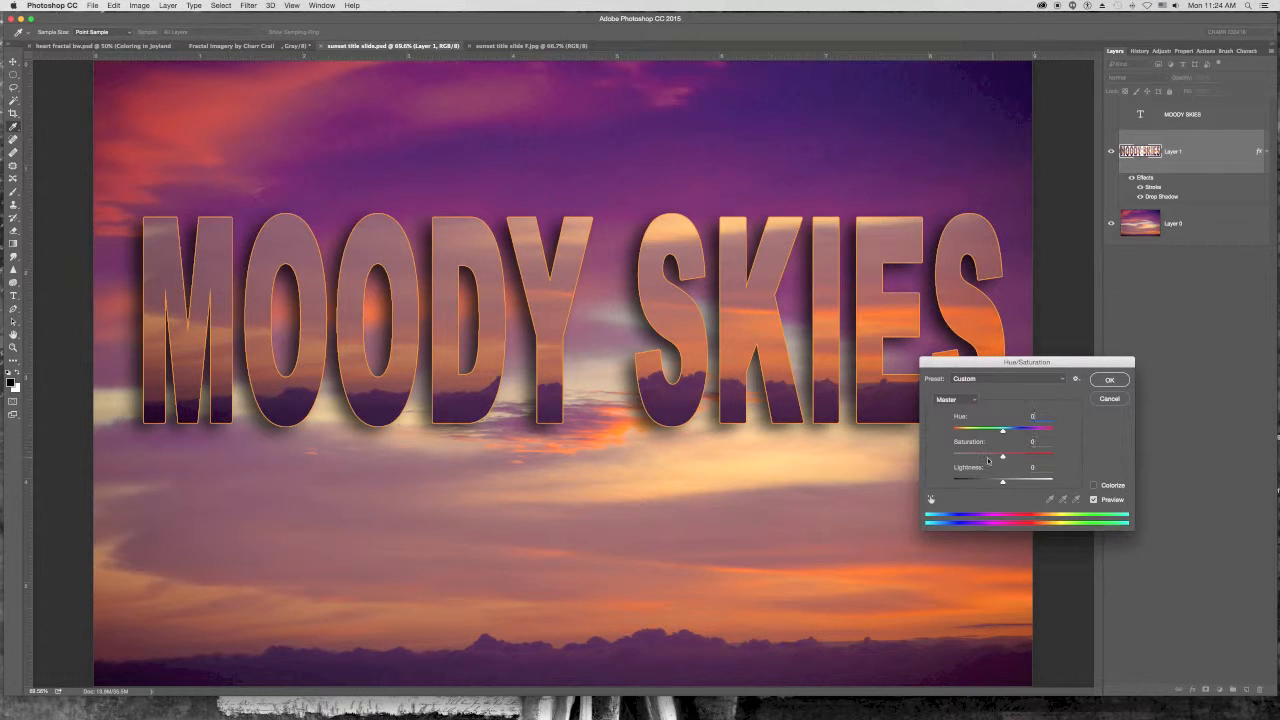
{"action": "left_click_drag", "start_coordinate": [1002, 456], "coordinate": [1018, 457]}
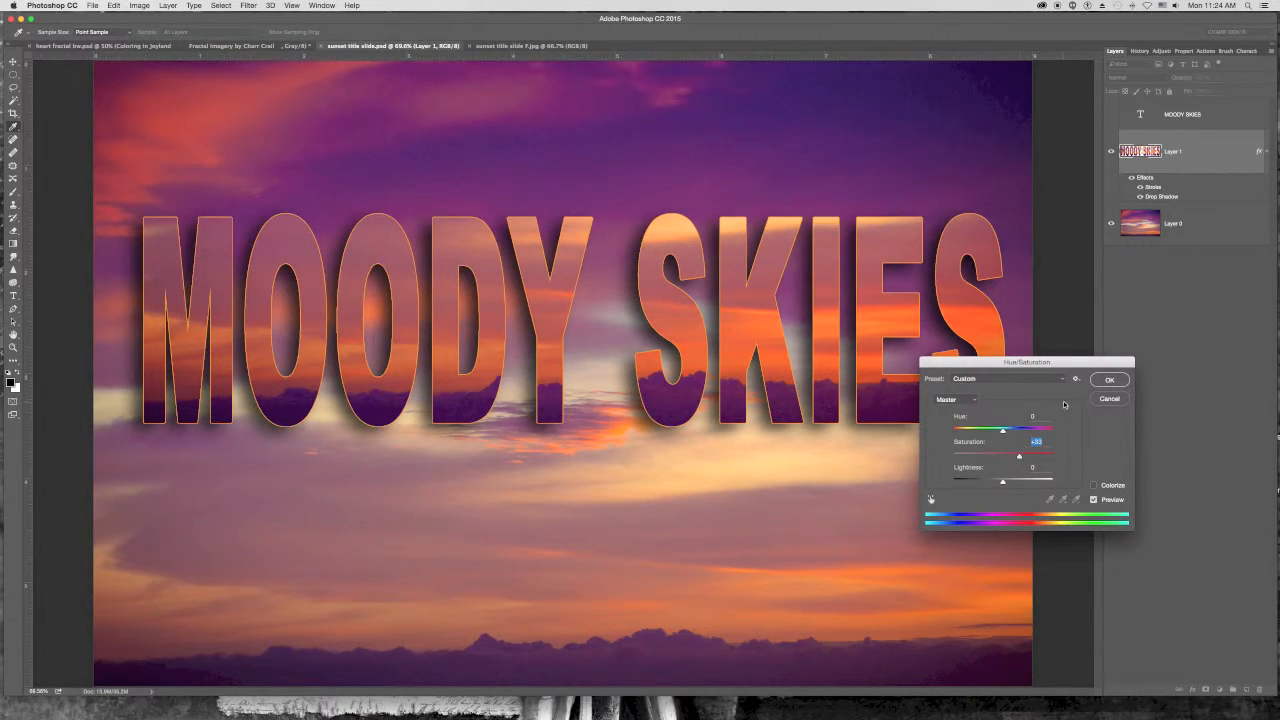
{"action": "left_click", "coordinate": [1109, 380]}
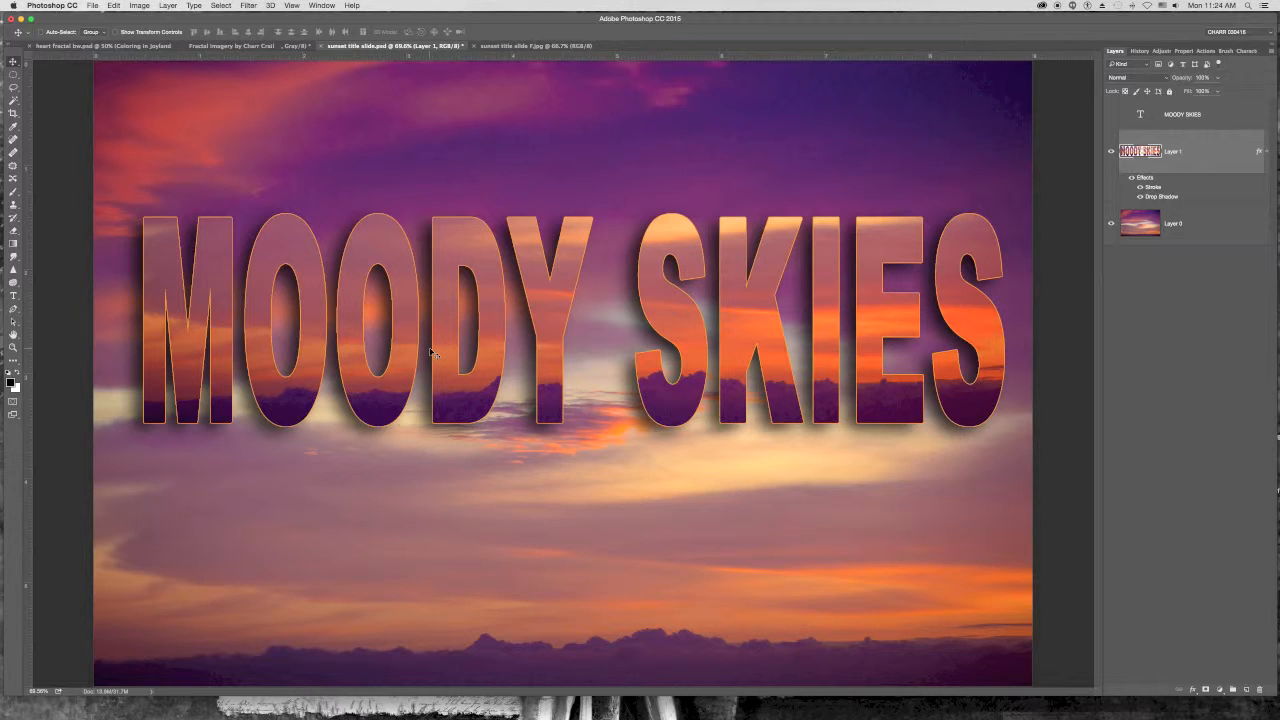
- Save the document, then save a JPEG copy named sunset title slide.jpg on the Desktop
{"action": "key", "text": "super+s"}
{"action": "left_click", "coordinate": [90, 6]}
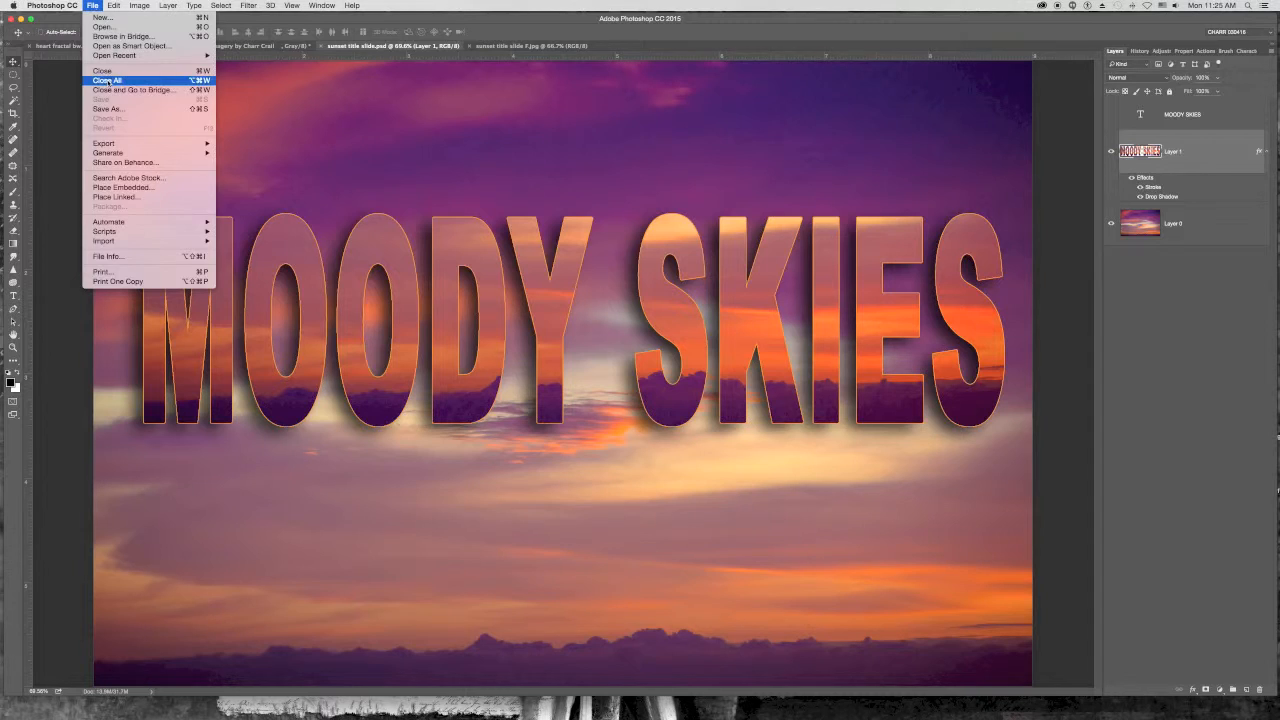
{"action": "left_click", "coordinate": [280, 208]}
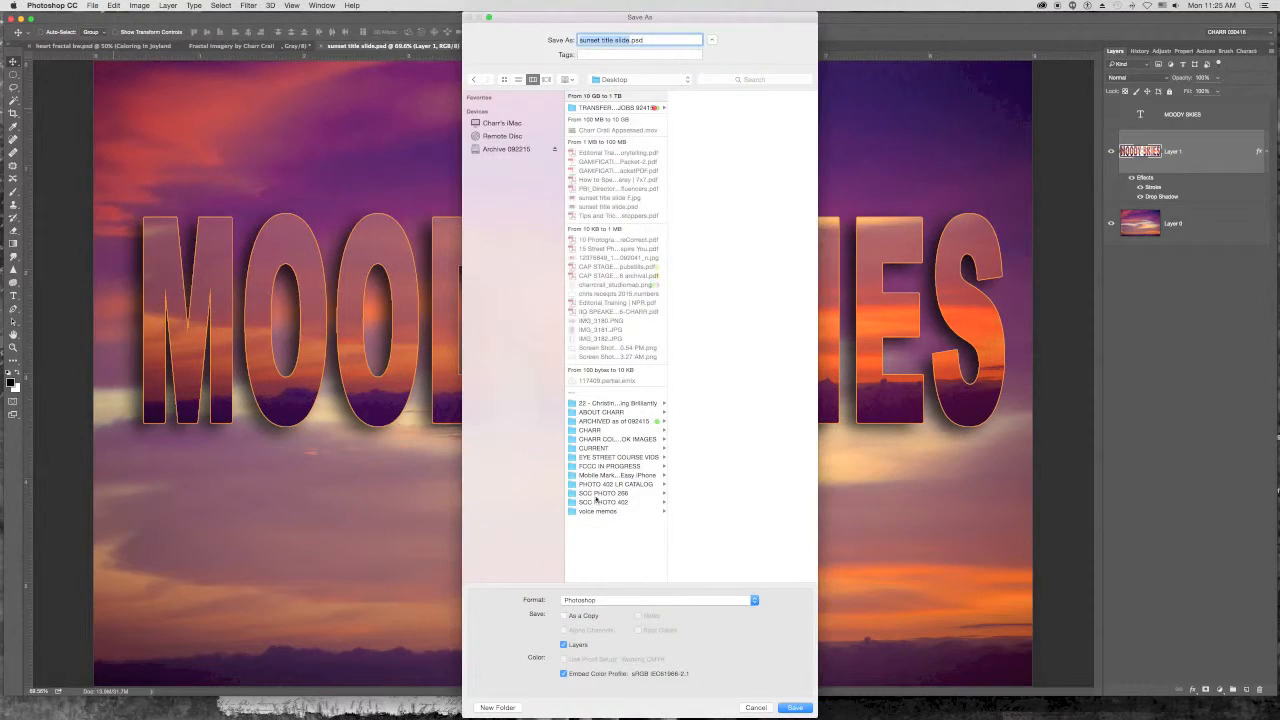
{"action": "left_click", "coordinate": [604, 600]}
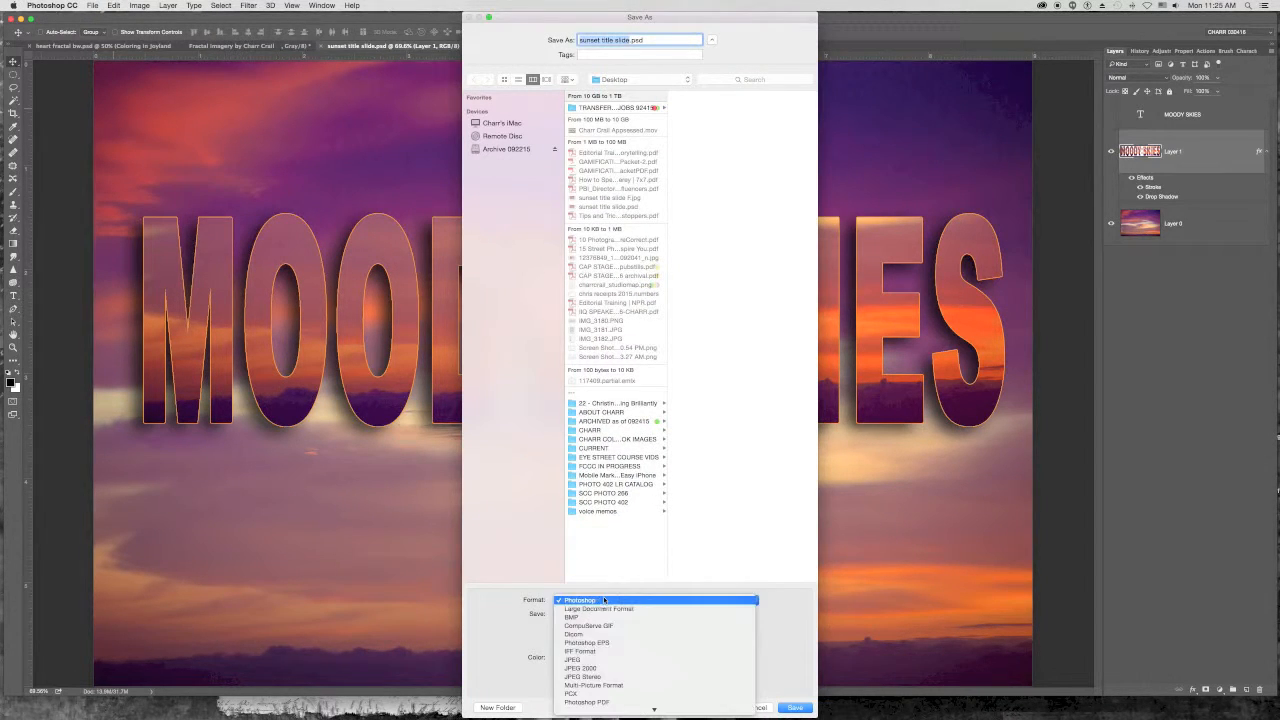
{"action": "left_click", "coordinate": [606, 660]}
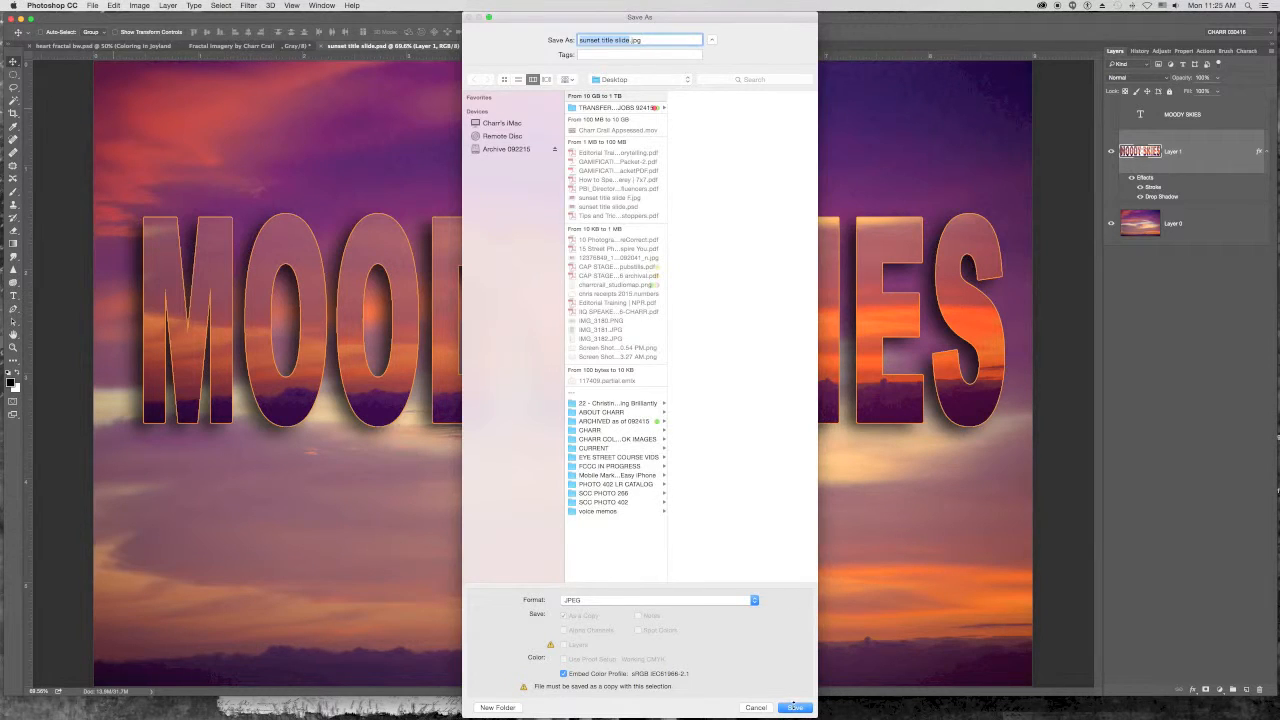
{"action": "left_click", "coordinate": [795, 707]}
{"action": "left_click", "coordinate": [699, 291]}
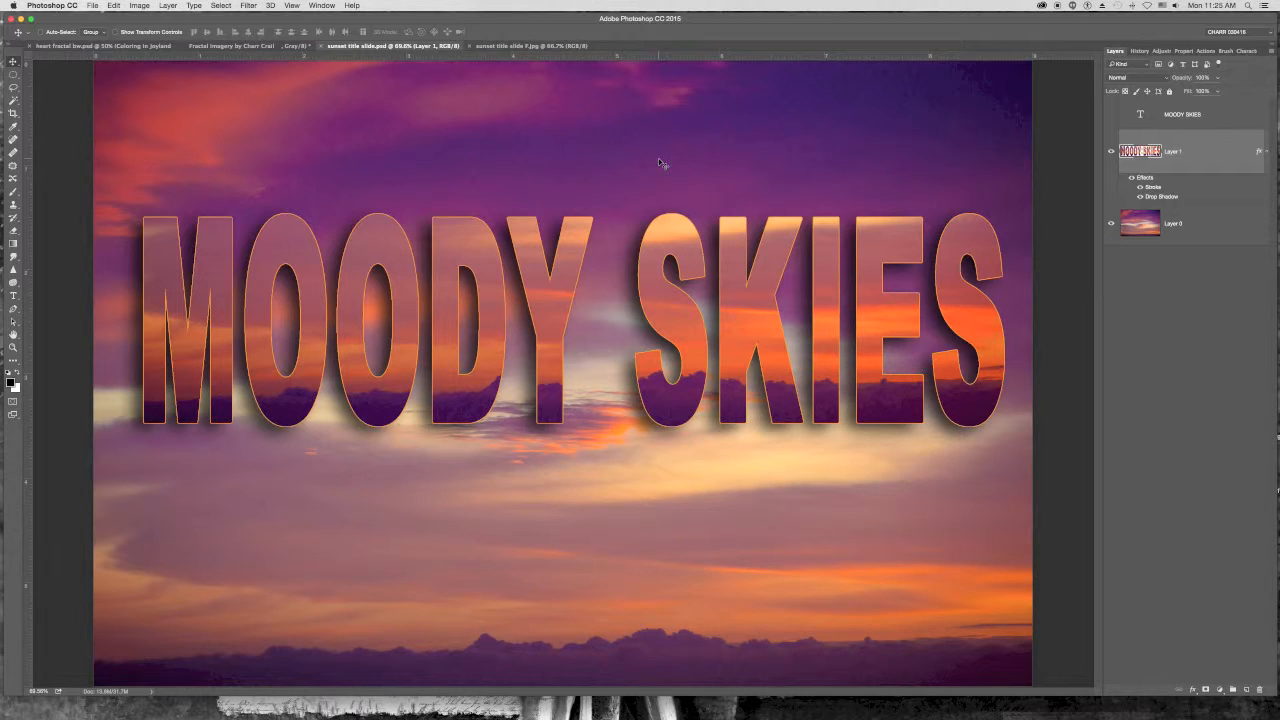
- Add a new layer and fill it entirely with black using the Gradient tool
{"action": "key", "text": "shift+super+n"}
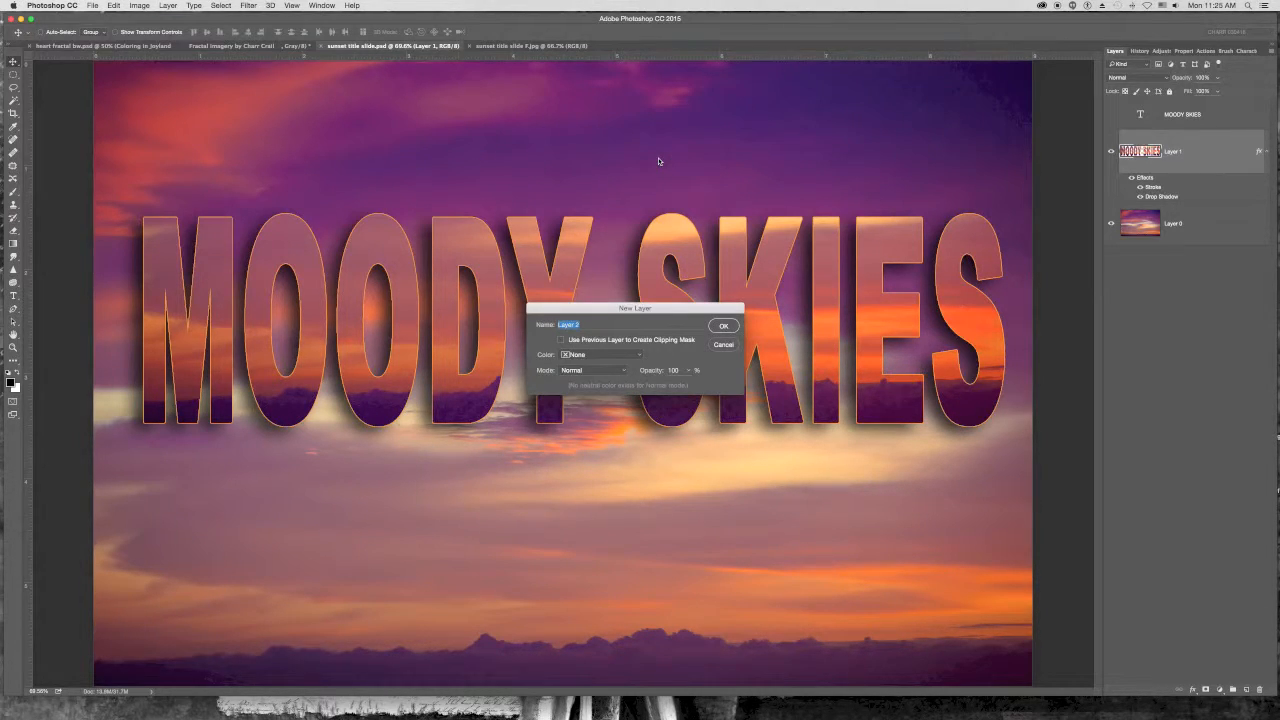
{"action": "left_click", "coordinate": [720, 332]}
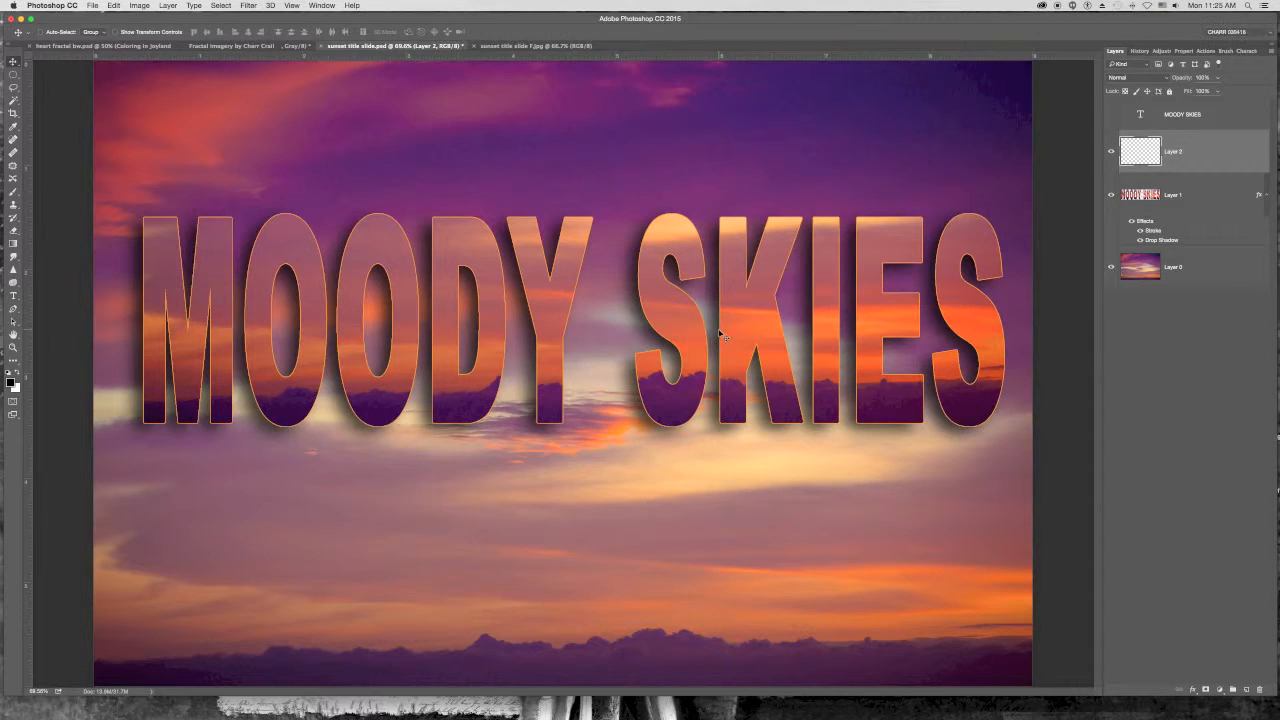
{"action": "left_click", "coordinate": [13, 244]}
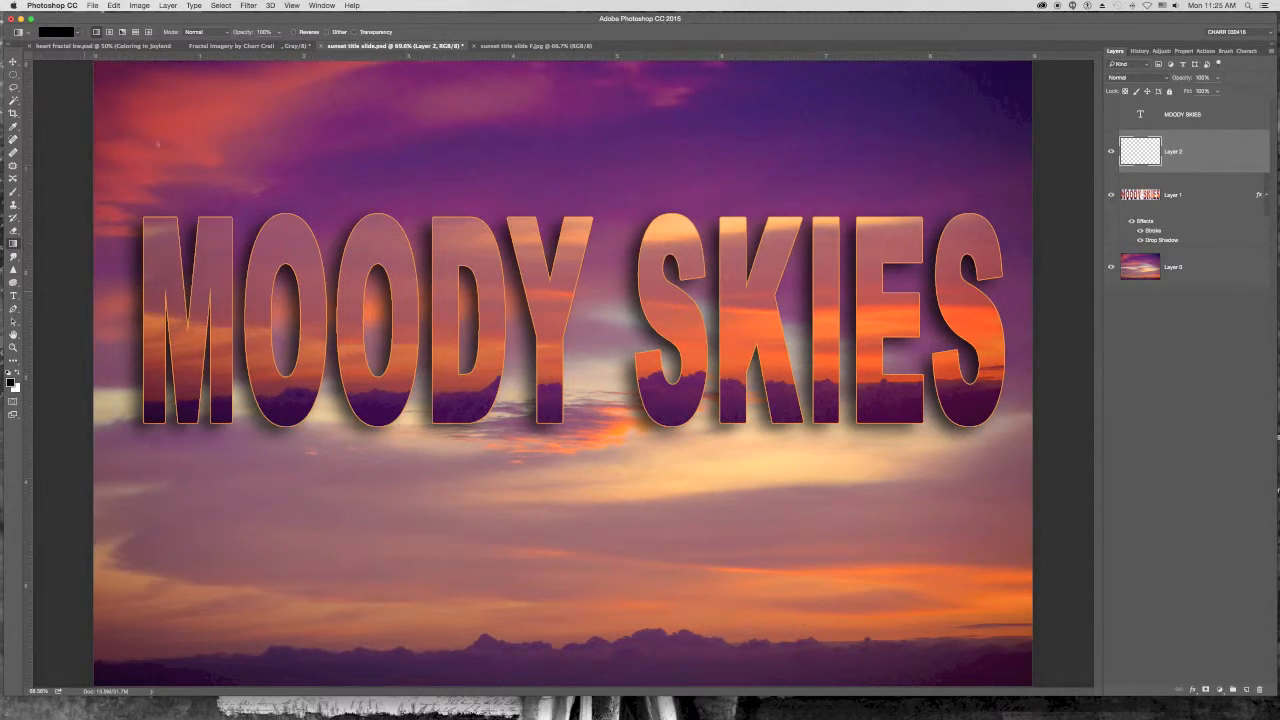
{"action": "left_click", "coordinate": [77, 34]}
{"action": "left_click", "coordinate": [77, 34]}
{"action": "left_click_drag", "start_coordinate": [104, 68], "coordinate": [371, 301]}
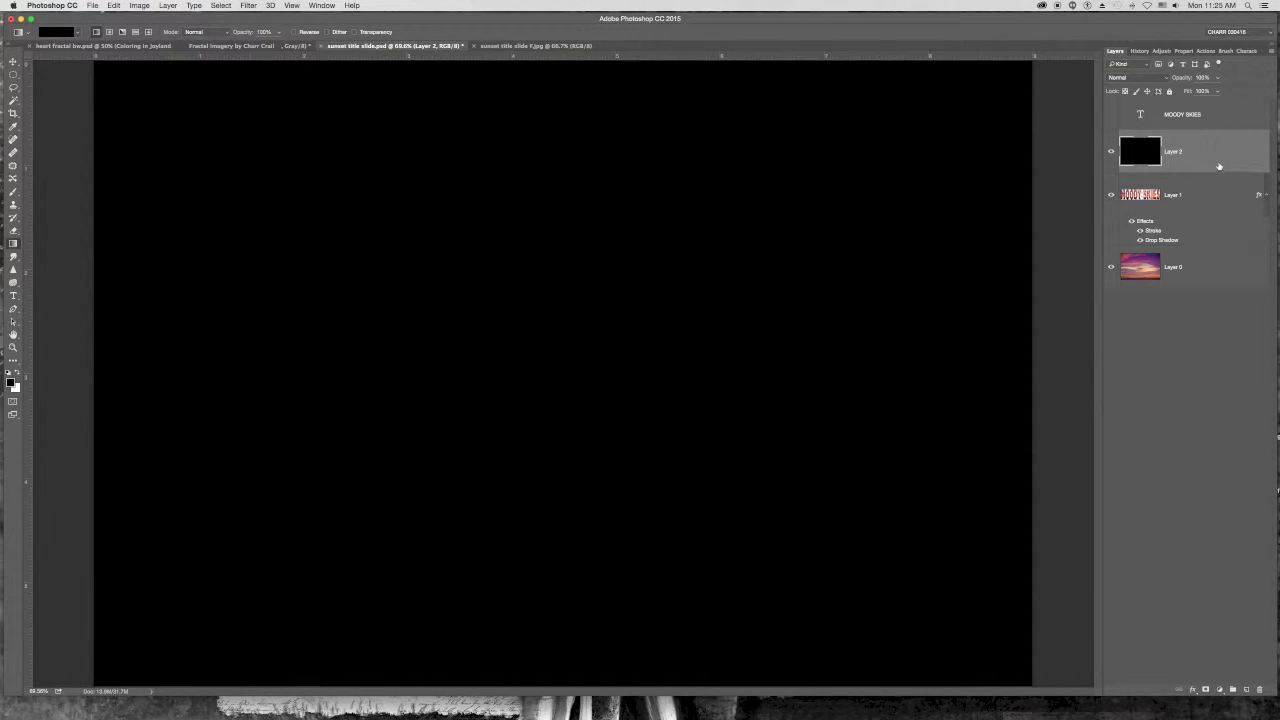
- Move the black layer beneath the letter layer and save the document
{"action": "left_click_drag", "start_coordinate": [1213, 162], "coordinate": [1212, 236]}
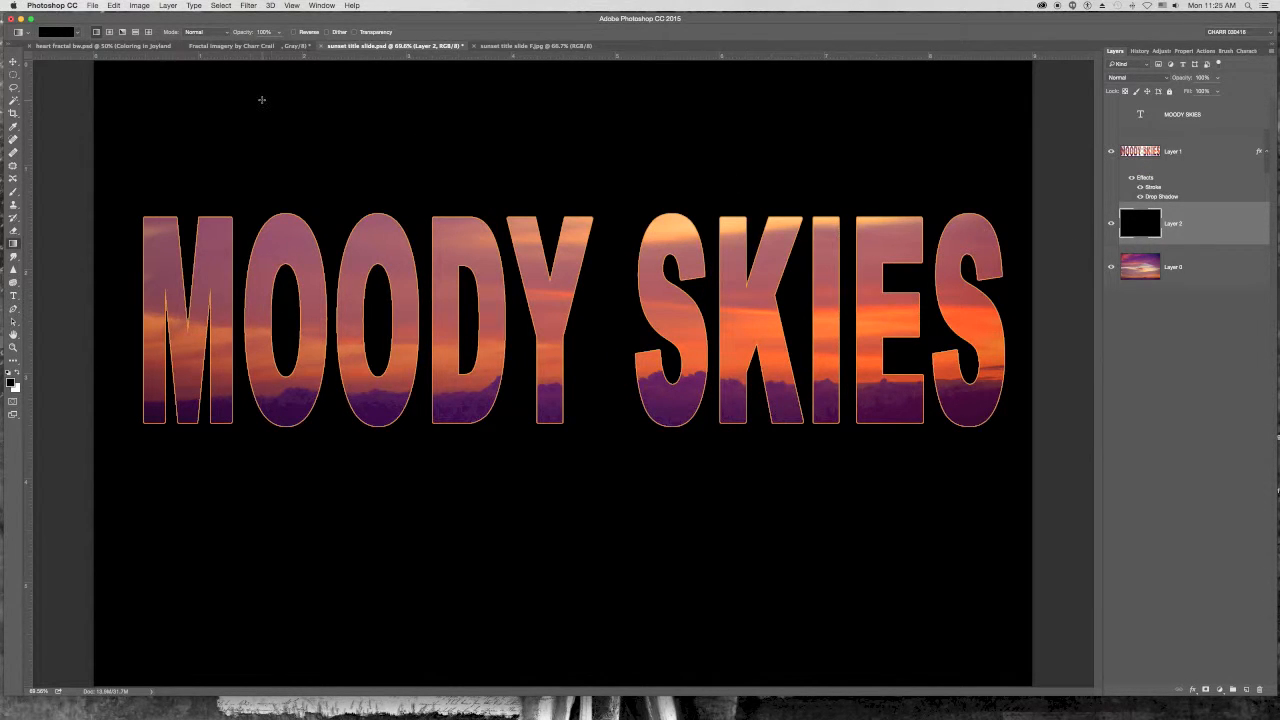
{"action": "key", "text": "super+s"}
- Toggle the black layer's visibility several times, leaving it hidden
{"action": "left_click", "coordinate": [1109, 224]}
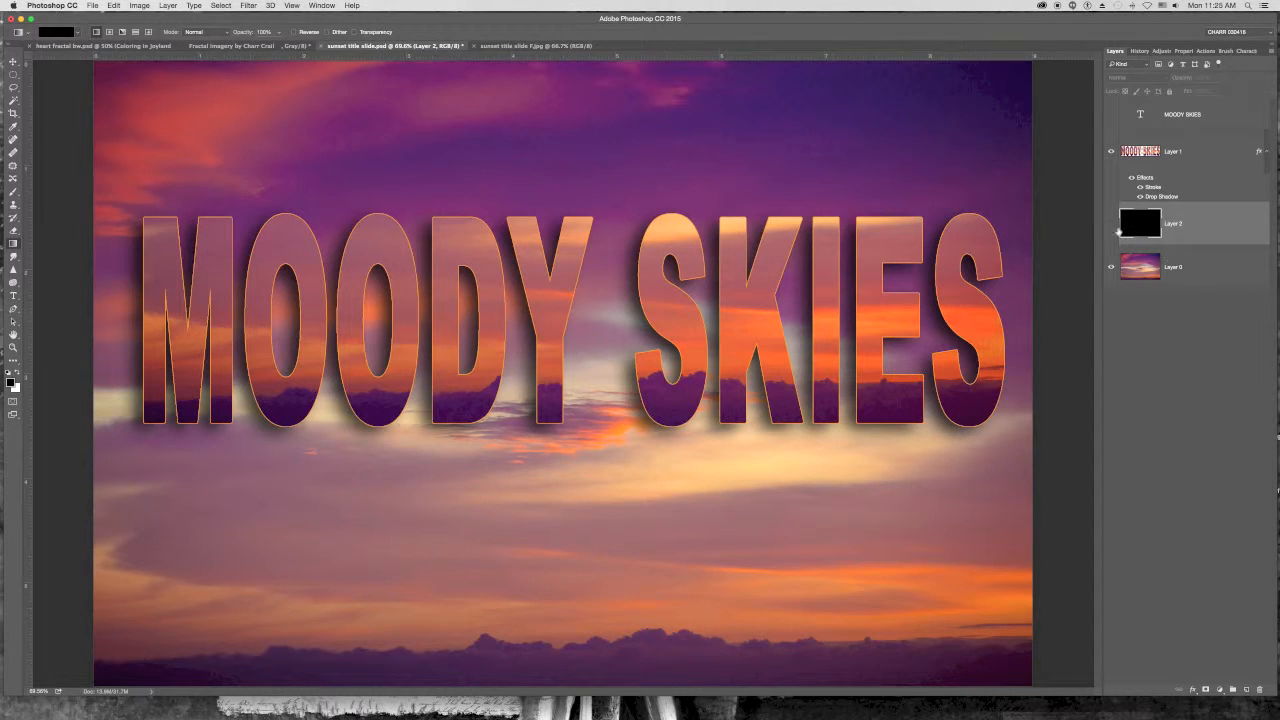
{"action": "left_click", "coordinate": [1110, 224]}
{"action": "left_click", "coordinate": [1110, 224]}
{"action": "left_click", "coordinate": [1110, 224]}
{"action": "left_click", "coordinate": [1110, 224]}
- Crop a thin margin off the image's top and left edges with the Crop tool and commit it
{"action": "left_click", "coordinate": [140, 6]}
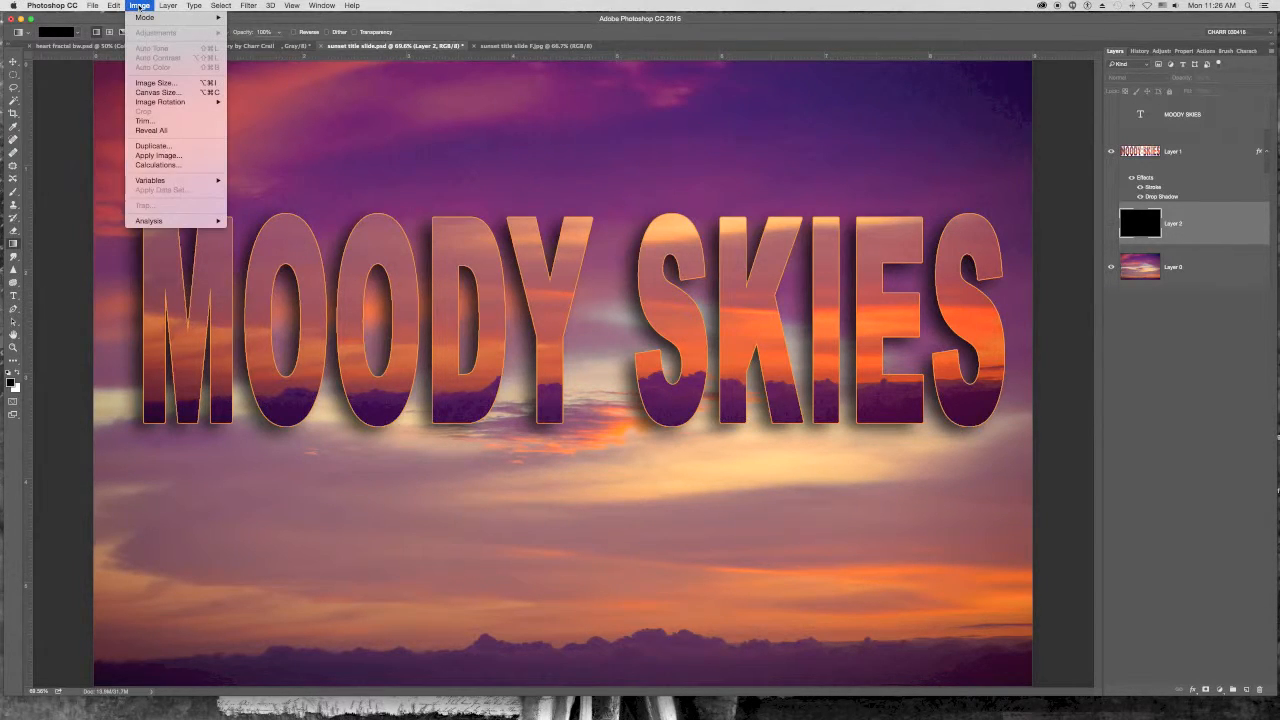
{"action": "left_click", "coordinate": [140, 6]}
{"action": "left_click", "coordinate": [13, 113]}
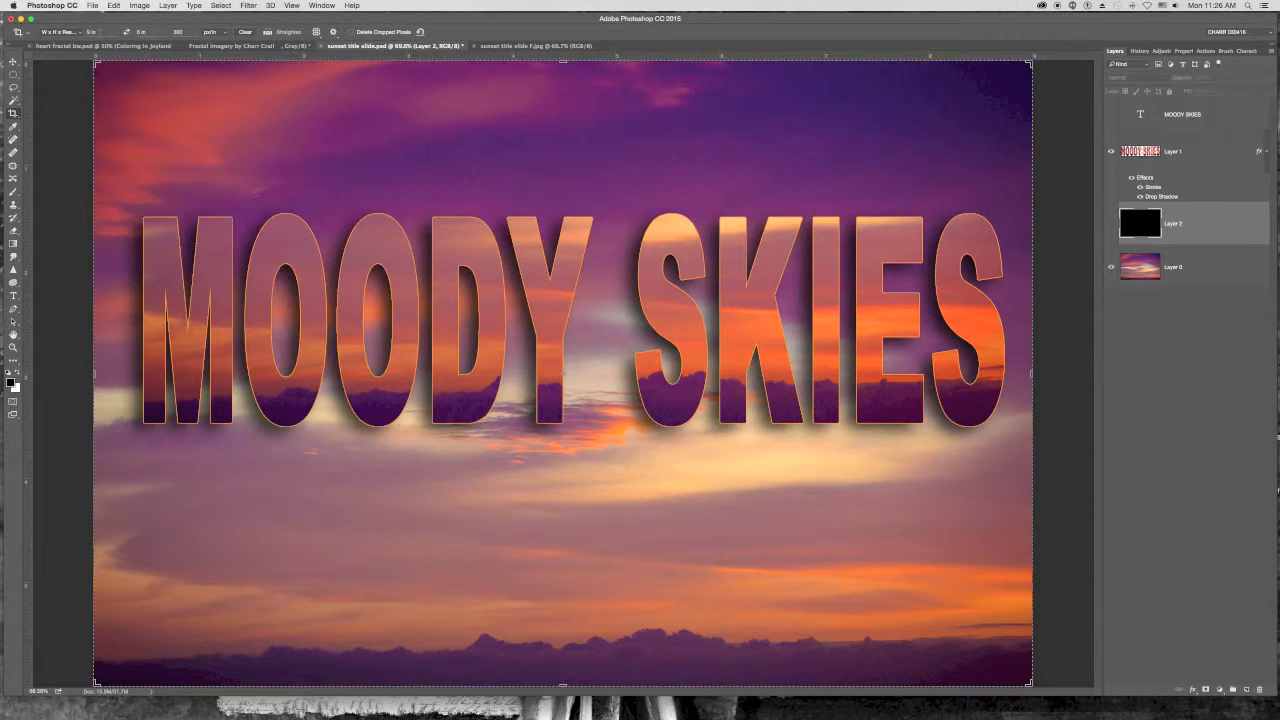
{"action": "left_click", "coordinate": [77, 34]}
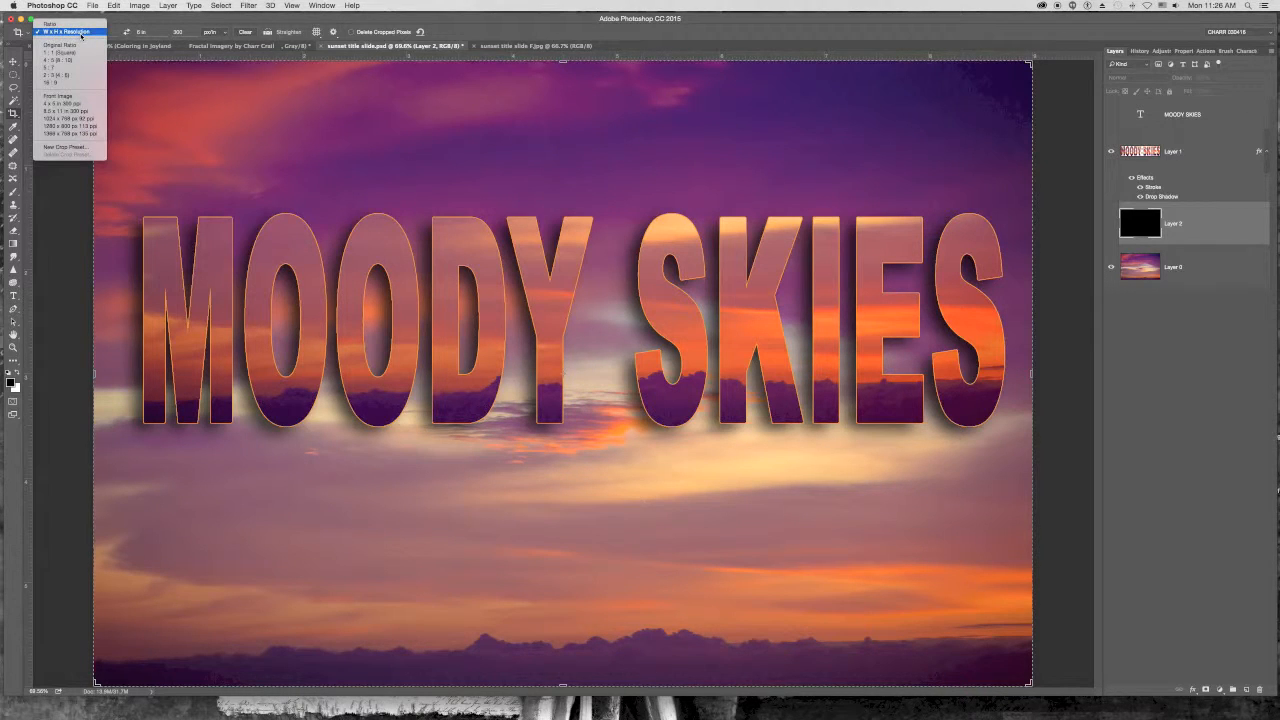
{"action": "left_click", "coordinate": [80, 32]}
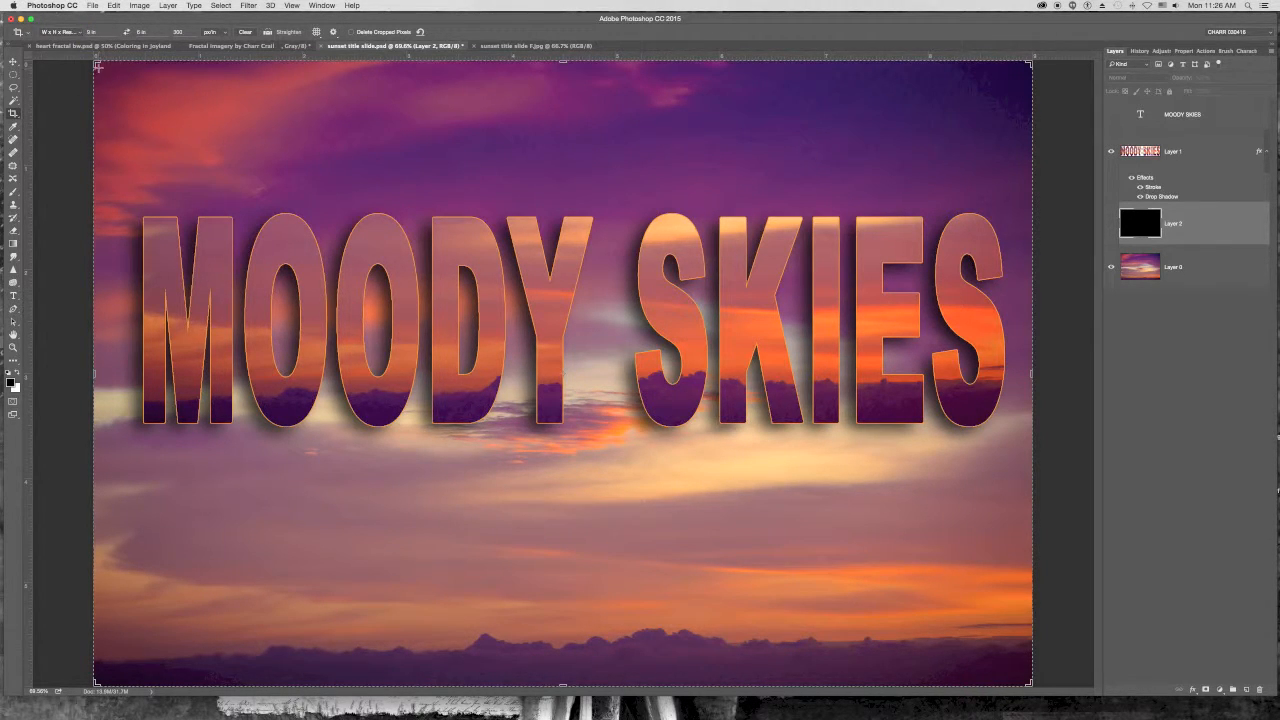
{"action": "left_click_drag", "start_coordinate": [95, 62], "coordinate": [102, 67]}
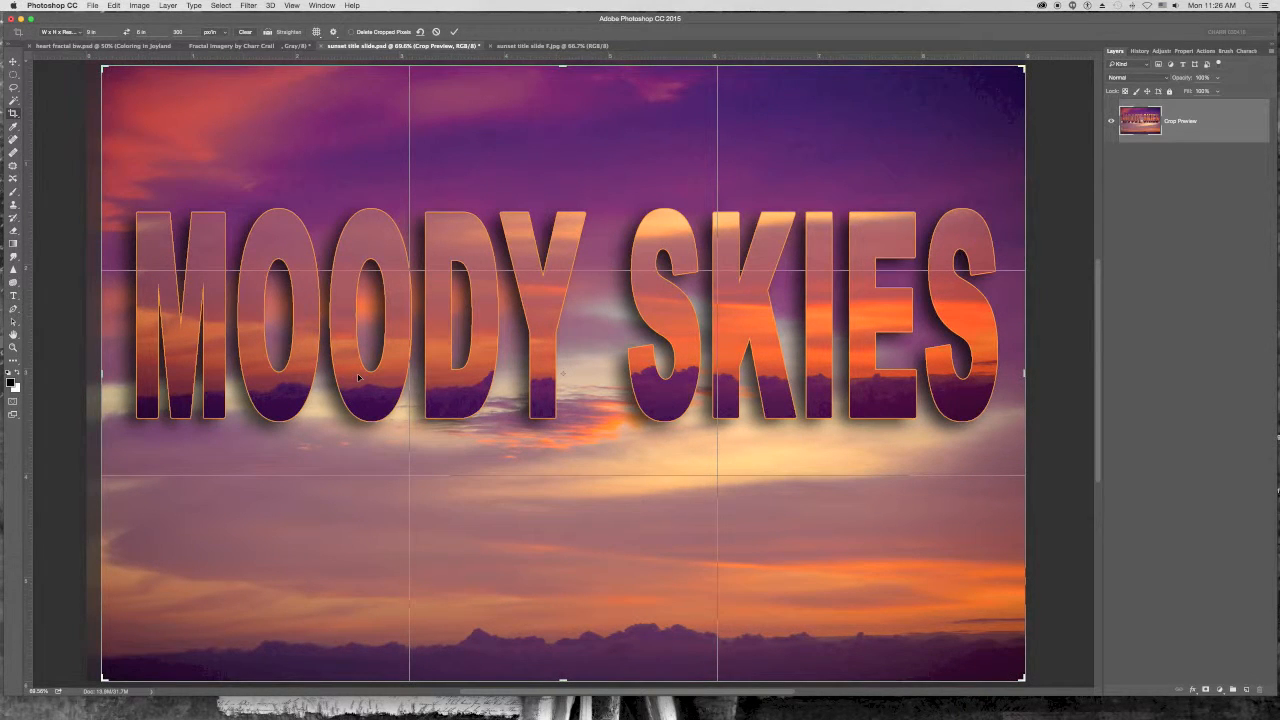
{"action": "key", "text": "Return"}
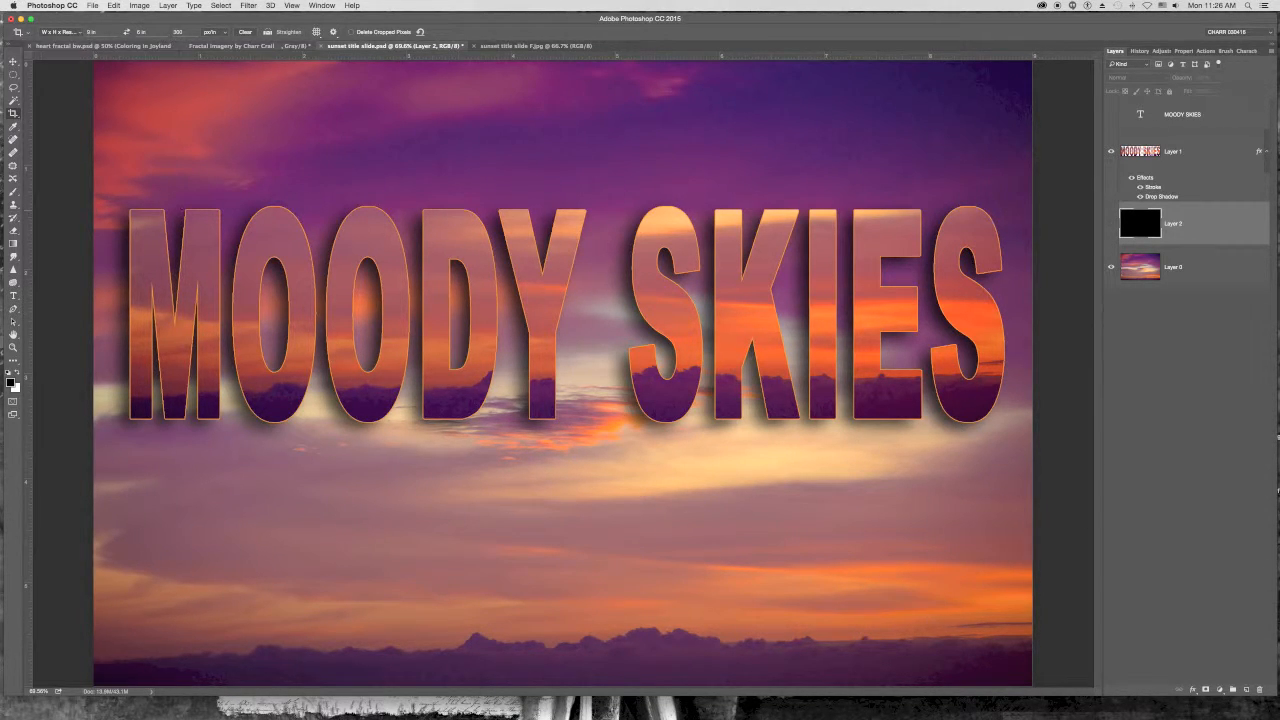
- Save a JPEG copy named sunset title slideF.jpg on the Desktop at maximum quality 12
{"action": "left_click", "coordinate": [92, 6]}
{"action": "left_click", "coordinate": [116, 109]}
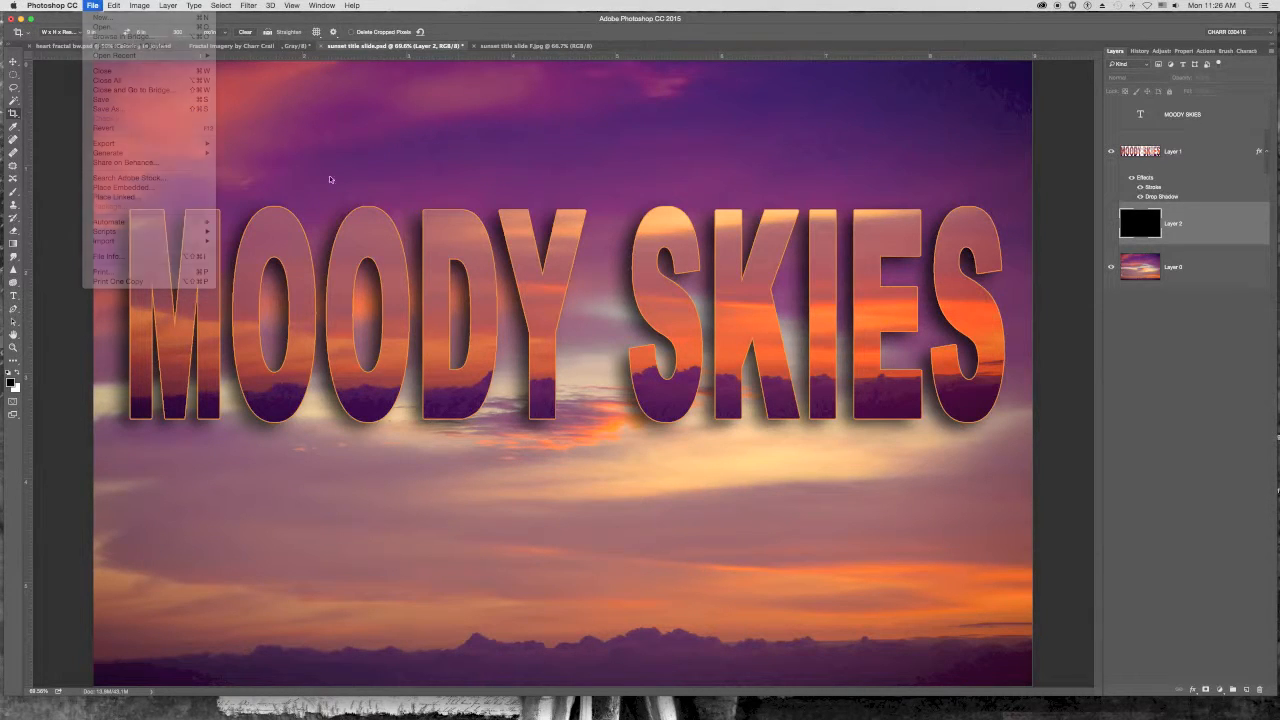
{"action": "left_click", "coordinate": [631, 40]}
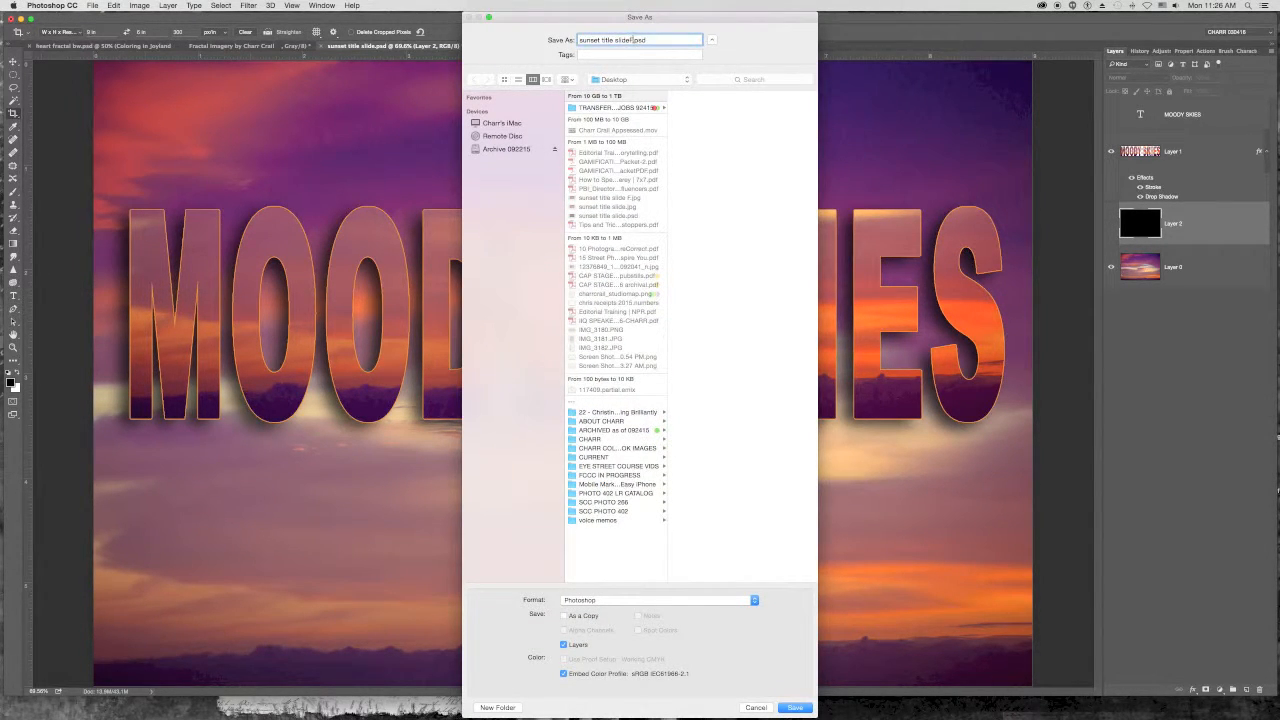
{"action": "type", "text": "F"}
{"action": "left_click", "coordinate": [599, 604]}
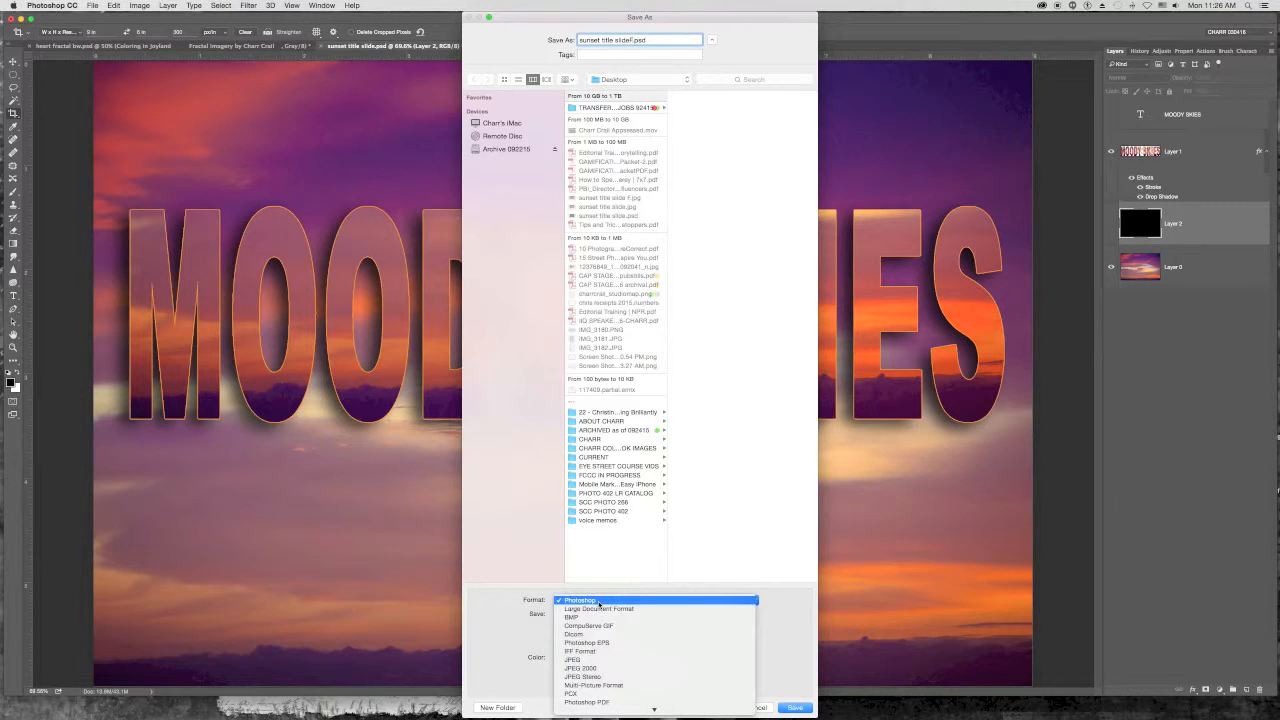
{"action": "left_click", "coordinate": [604, 658]}
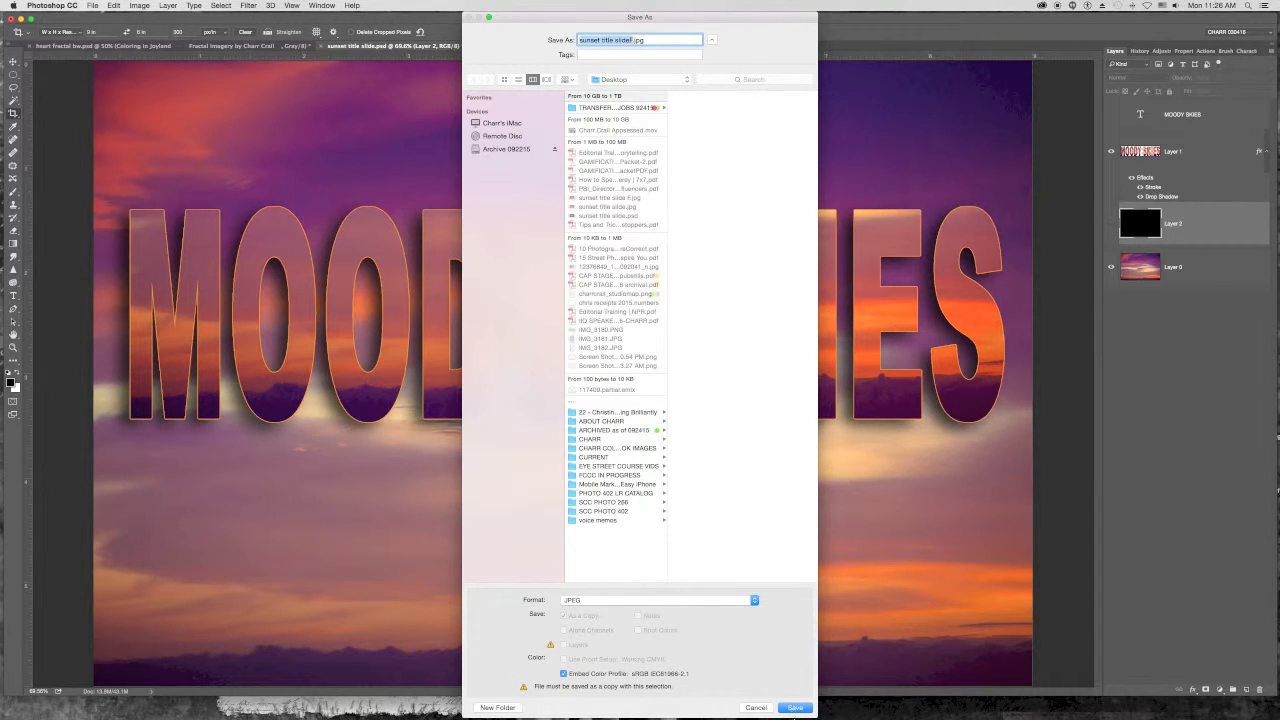
{"action": "left_click", "coordinate": [806, 704]}
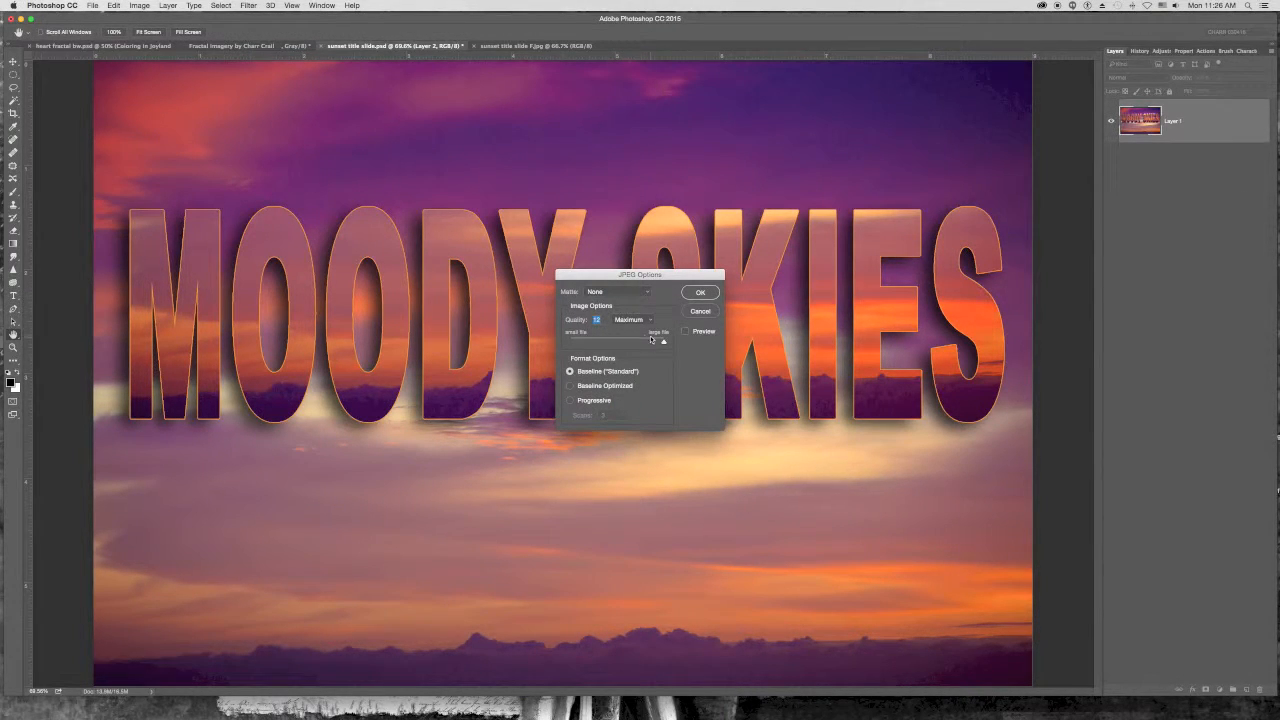
{"action": "left_click", "coordinate": [700, 292]}
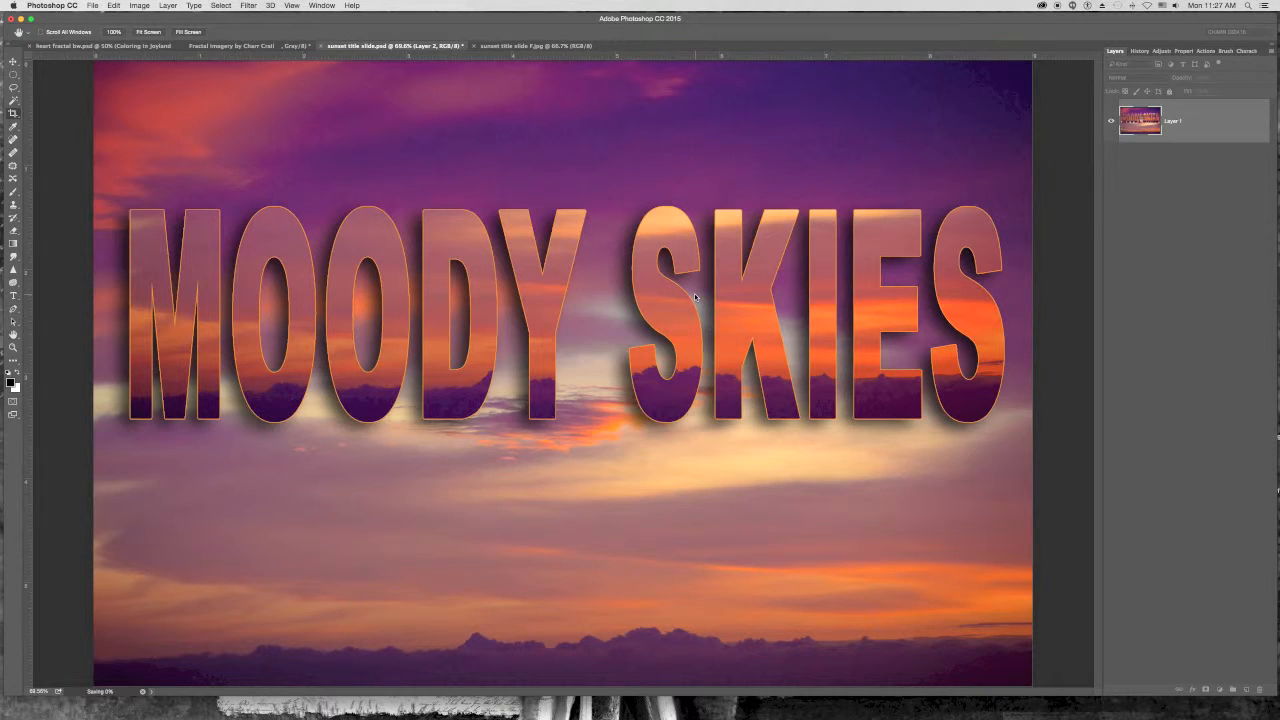